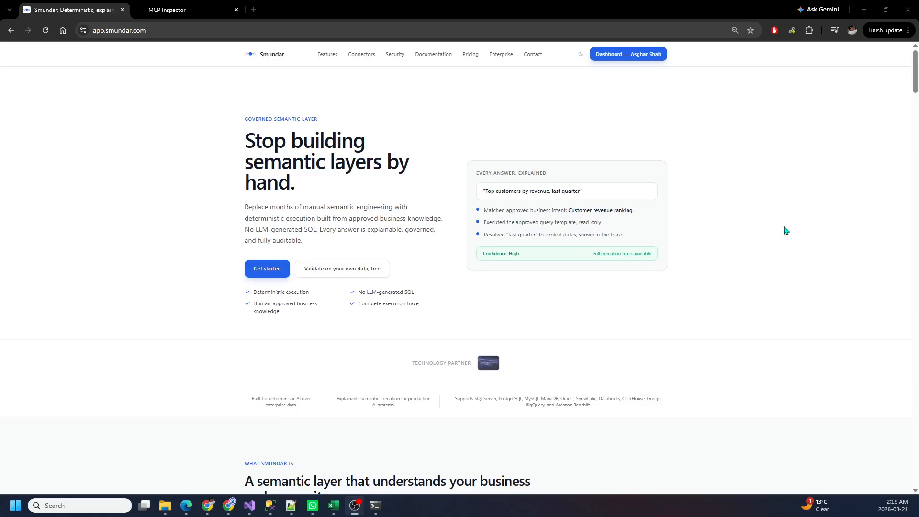
Open the dashboard's Connections page and start a new connection with Databricks as the connector type.
{"action": "left_click", "coordinate": [617, 57]}
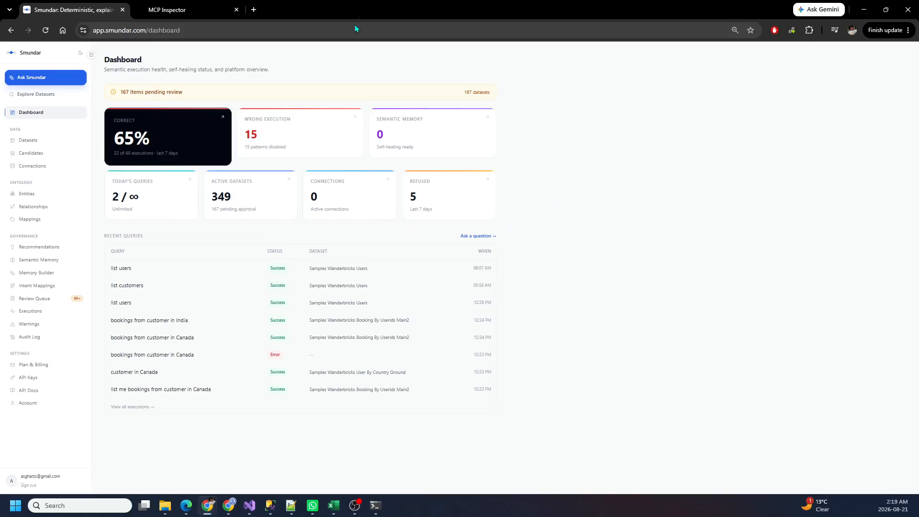
{"action": "left_click", "coordinate": [35, 170]}
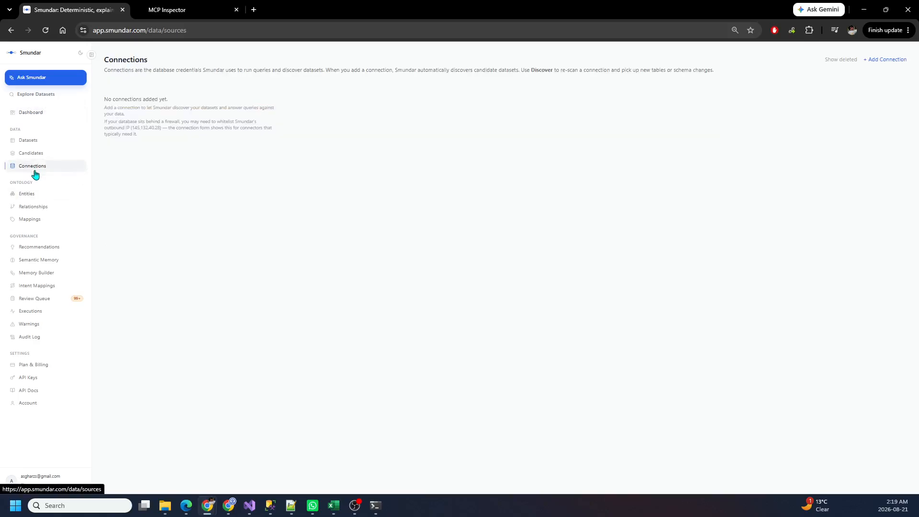
{"action": "left_click", "coordinate": [895, 60]}
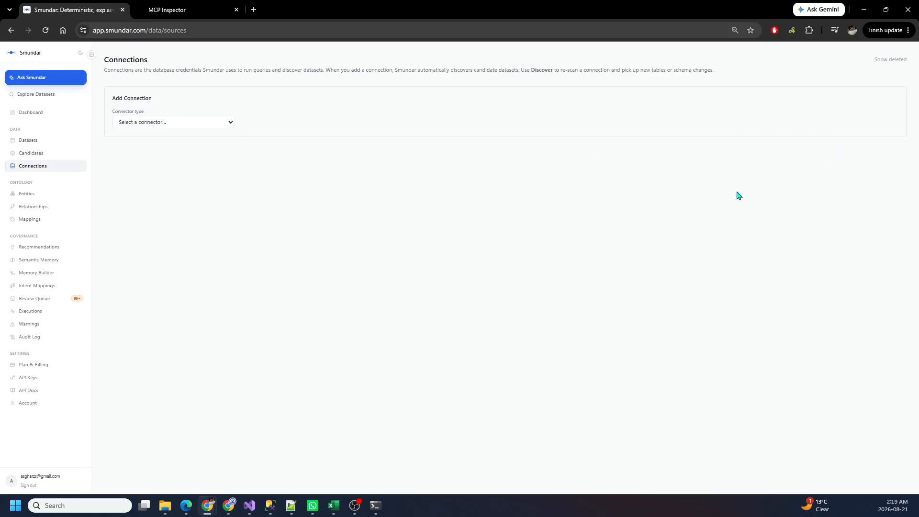
{"action": "key", "text": "alt+Tab"}
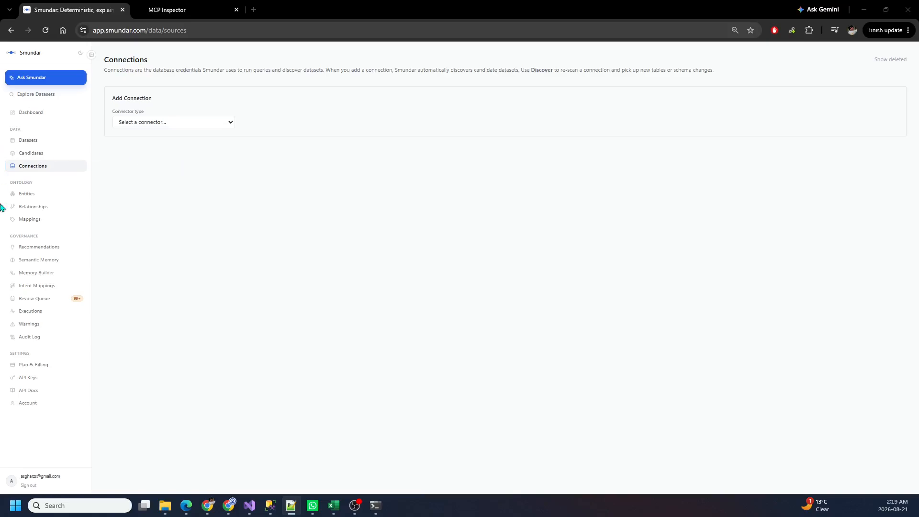
{"action": "left_click", "coordinate": [227, 127]}
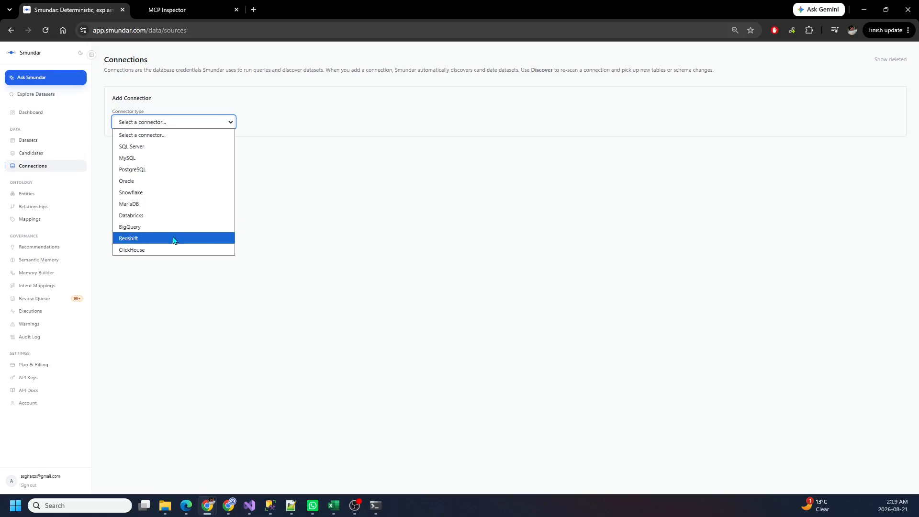
{"action": "left_click", "coordinate": [176, 215]}
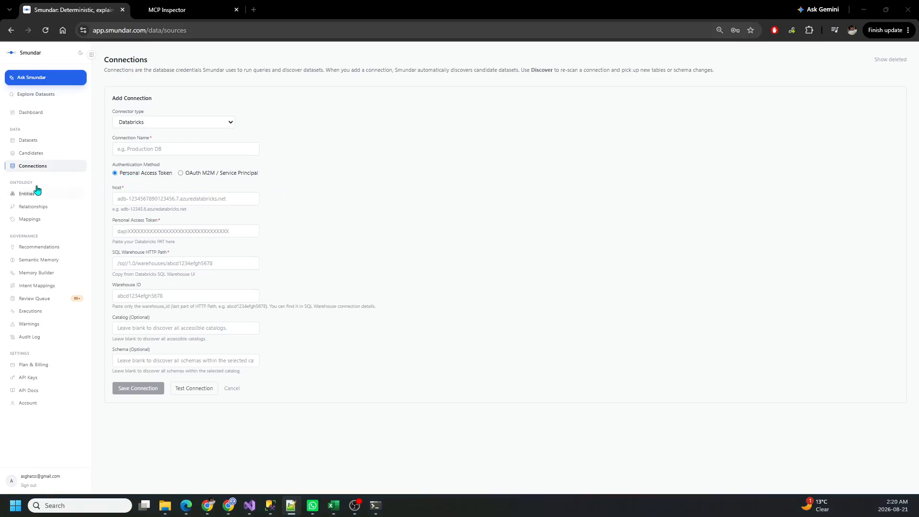
Set the host to adb-7405608718839860.0.azuredatabricks.net and paste the personal access token into its field.
{"action": "left_click", "coordinate": [149, 201]}
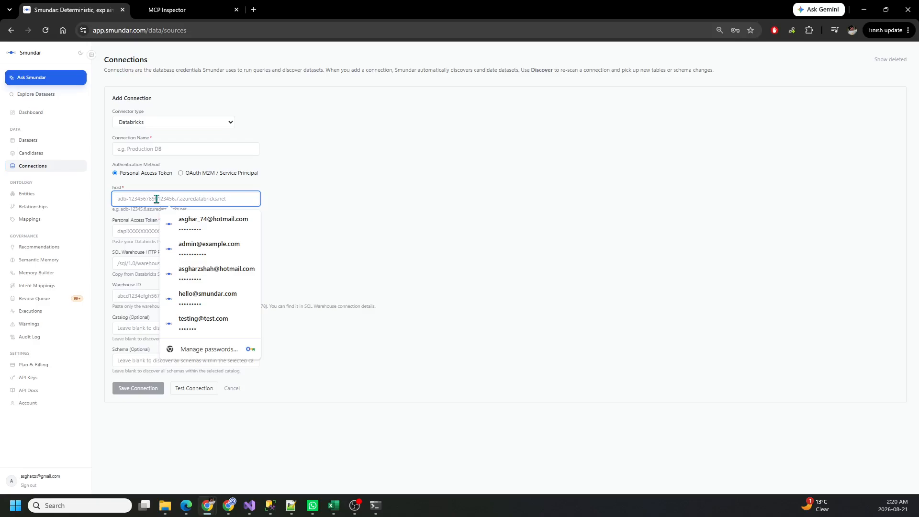
{"action": "type", "text": "adb-7405608718839860.0.azuredatabricks.net"}
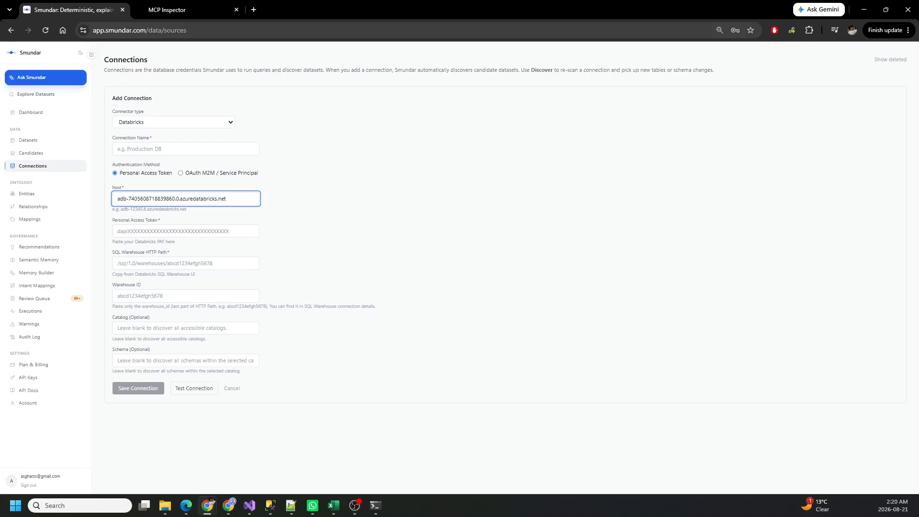
{"action": "key", "text": "alt+Tab"}
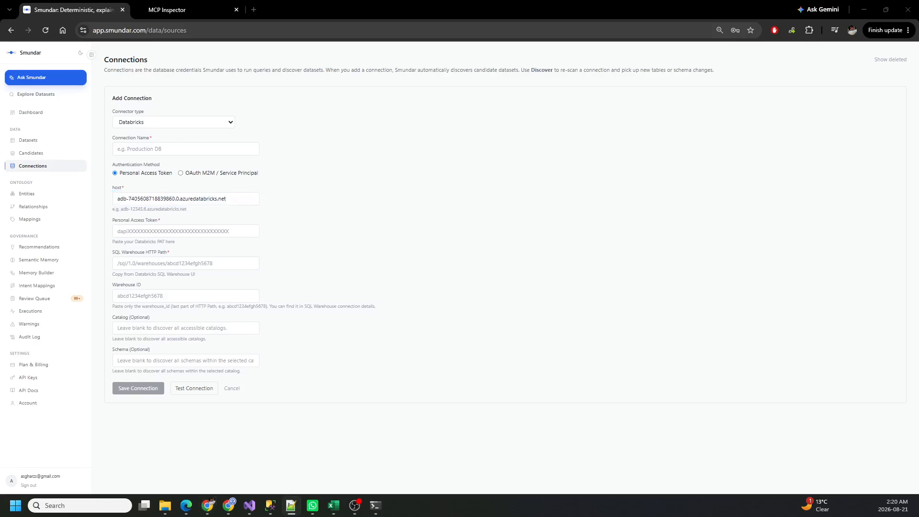
{"action": "left_click", "coordinate": [185, 231]}
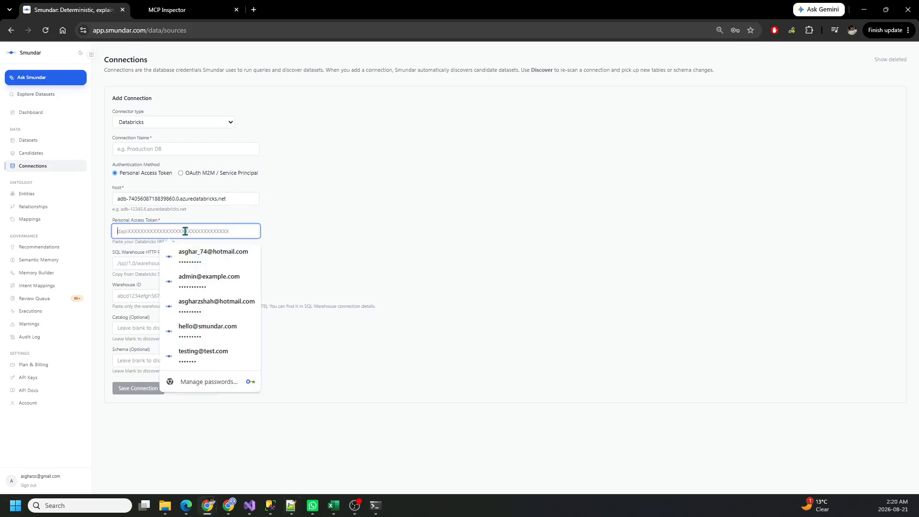
{"action": "key", "text": "ctrl+v"}
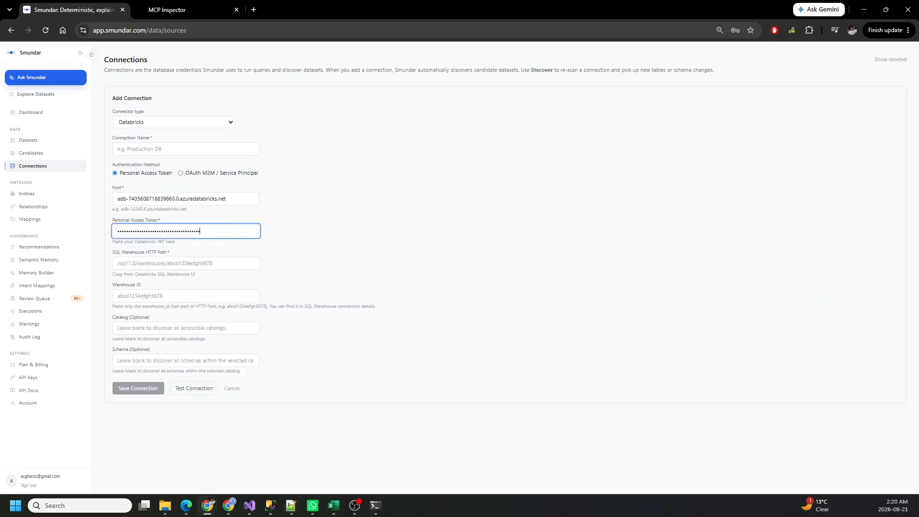
Set the SQL warehouse HTTP path to /sql/1.0/warehouses/d2681d505b33424a and copy its last part into the warehouse ID.
{"action": "key", "text": "alt+Tab"}
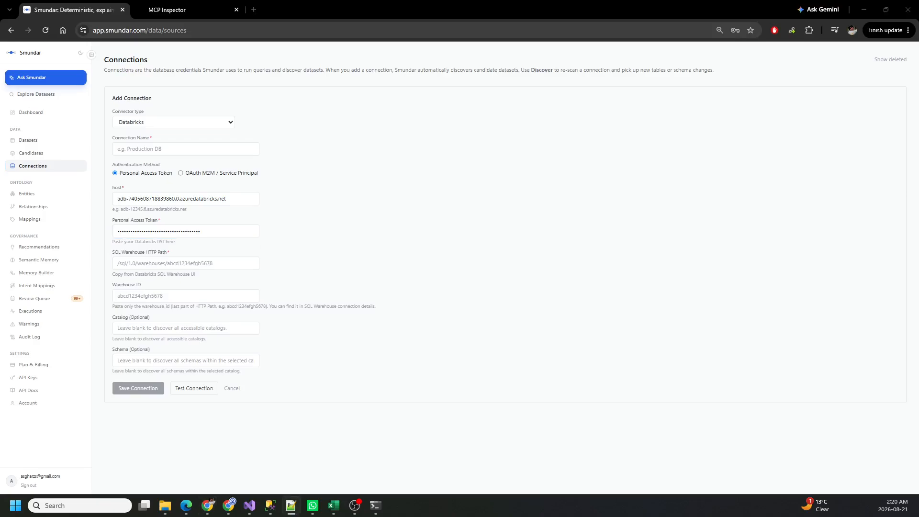
{"action": "left_click", "coordinate": [137, 263]}
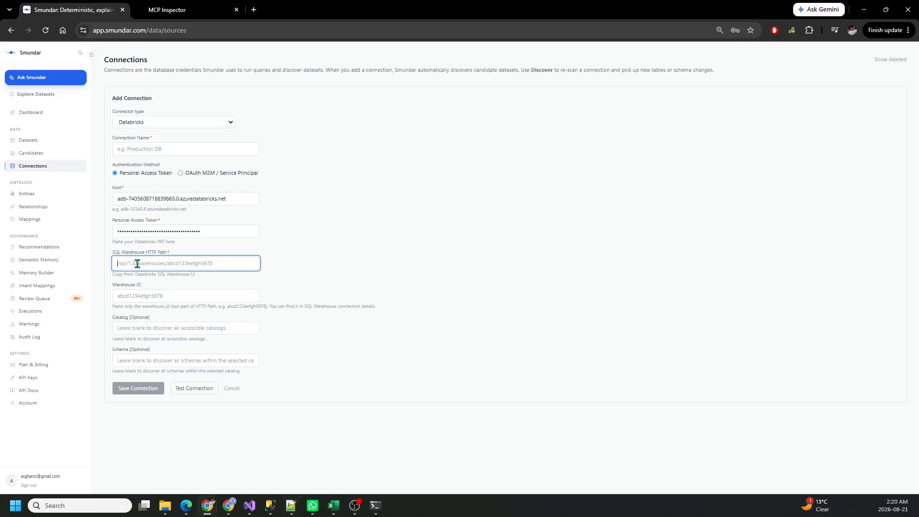
{"action": "type", "text": "/sql/1.0/warehouses/d2681d505b33424a"}
{"action": "double_click", "coordinate": [190, 263]}
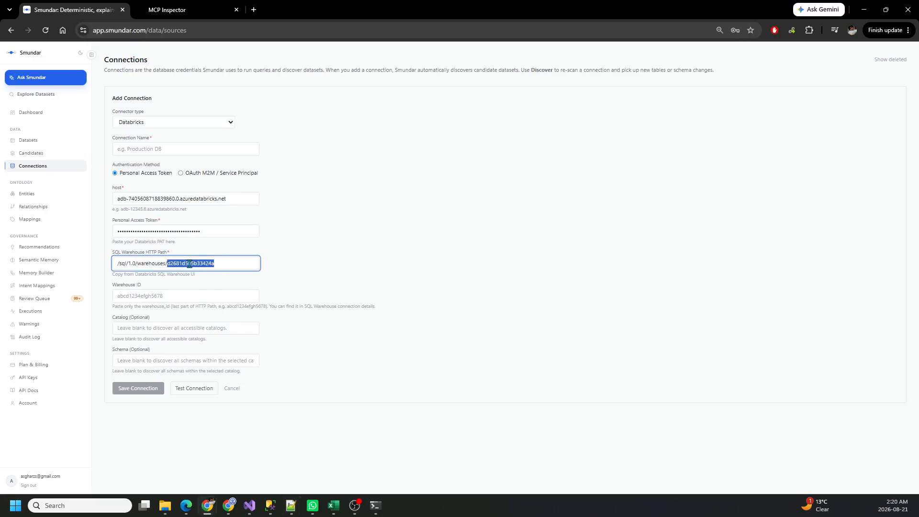
{"action": "key", "text": "ctrl+c"}
{"action": "left_click", "coordinate": [174, 293]}
{"action": "key", "text": "ctrl+v"}
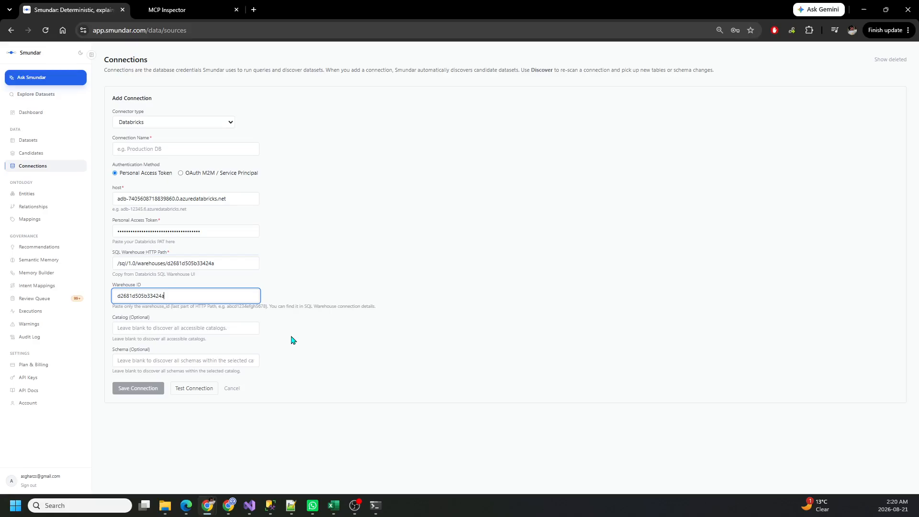
Name the connection wanderbricksDemo and test it.
{"action": "left_click", "coordinate": [191, 389]}
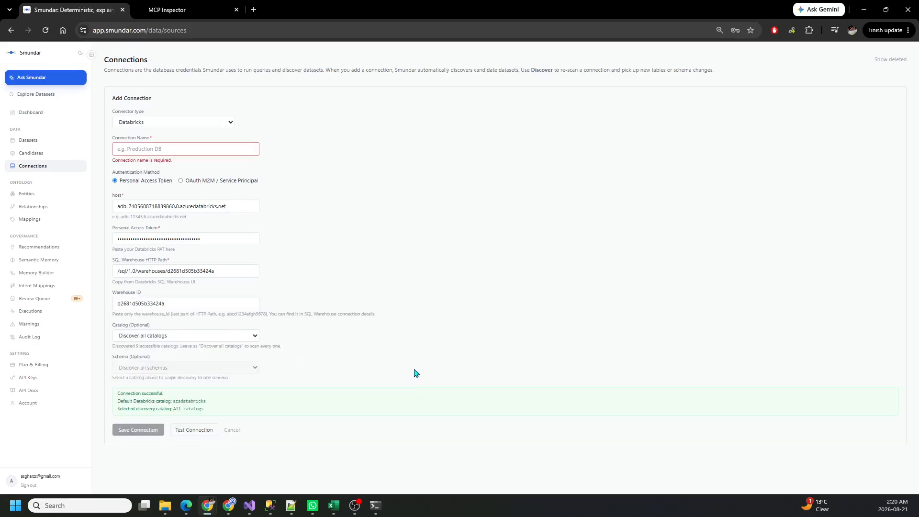
{"action": "left_click", "coordinate": [150, 153]}
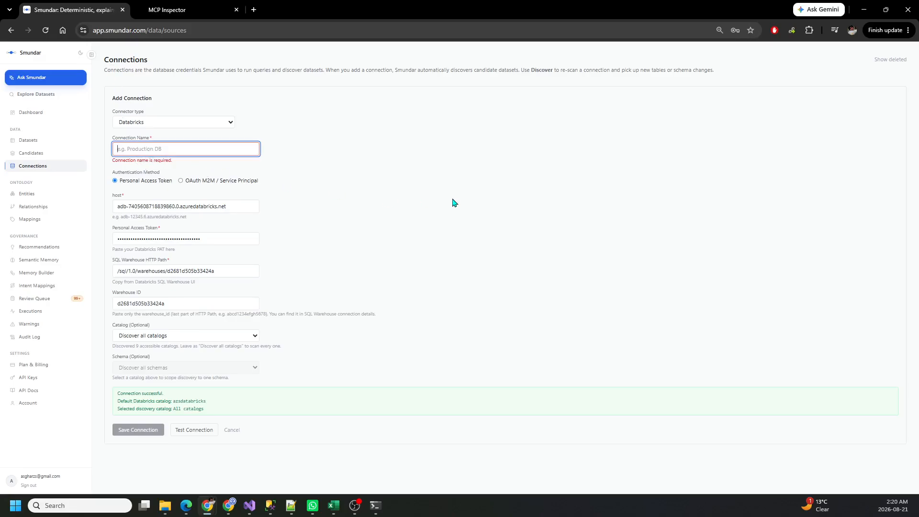
{"action": "type", "text": "w"}
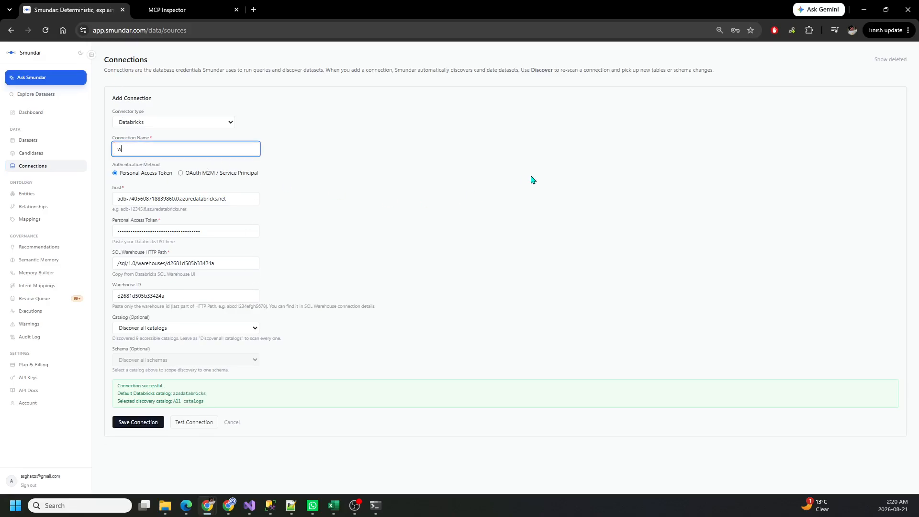
{"action": "type", "text": "arderbicksDemo"}
{"action": "left_click", "coordinate": [182, 426]}
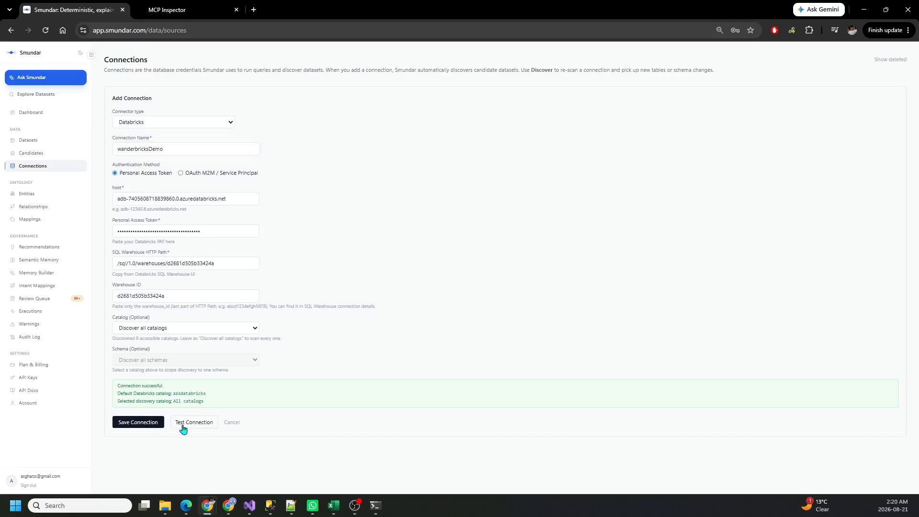
{"action": "left_click", "coordinate": [183, 426]}
Limit discovery to the samples catalog and its wanderbricks schema, and save the connection.
{"action": "left_click", "coordinate": [255, 328]}
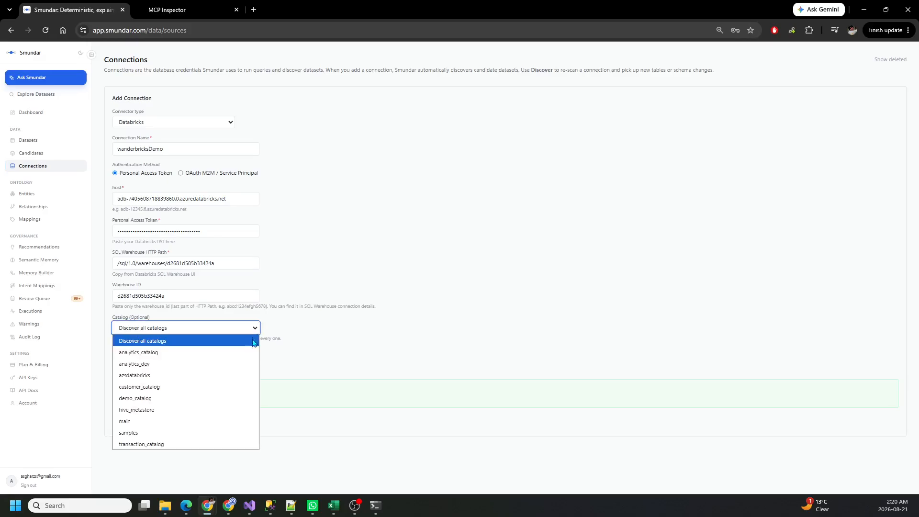
{"action": "left_click", "coordinate": [200, 427]}
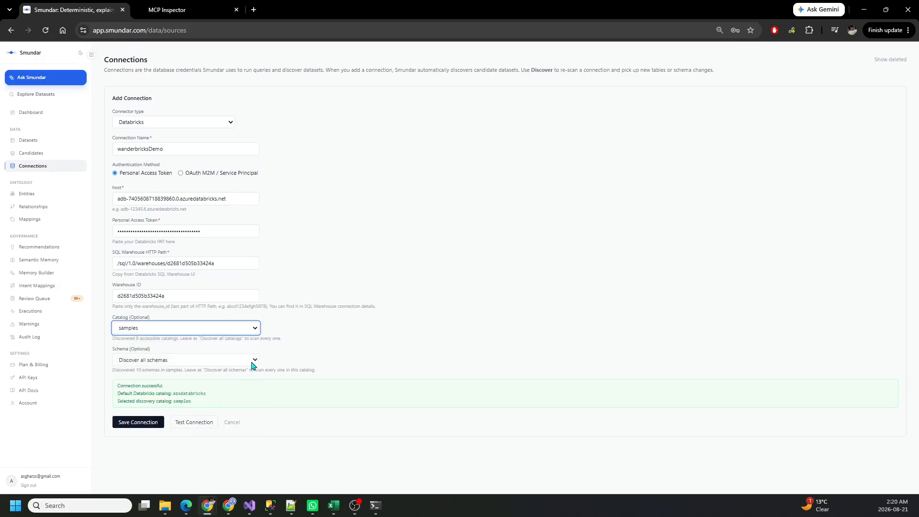
{"action": "left_click", "coordinate": [254, 361]}
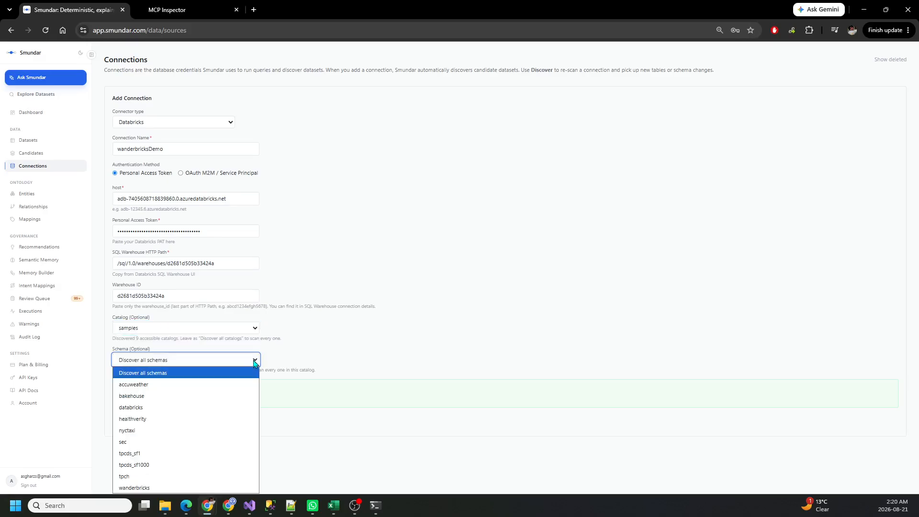
{"action": "left_click", "coordinate": [194, 487]}
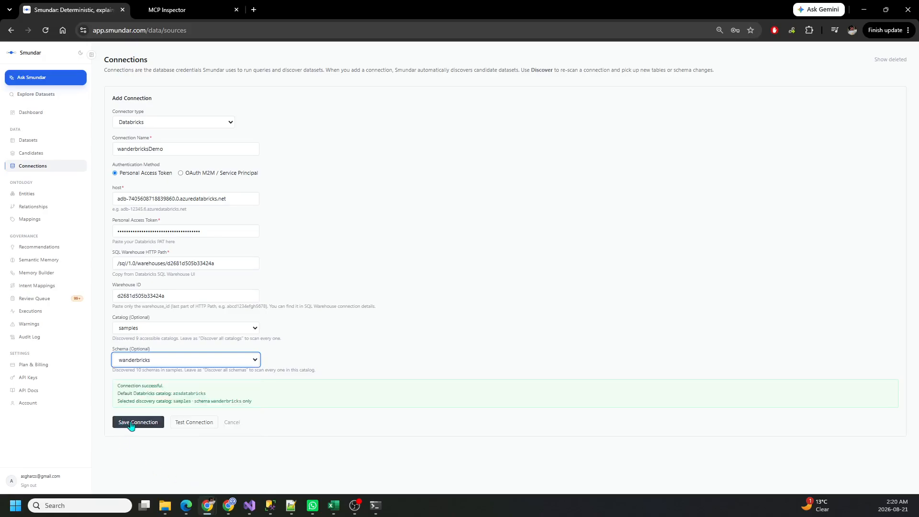
{"action": "left_click", "coordinate": [131, 423]}
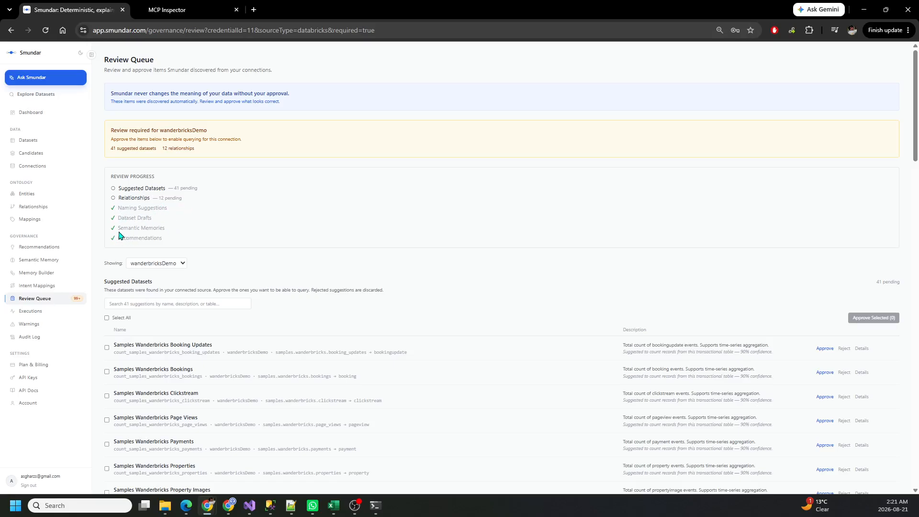
Approve all suggested datasets and all relationships in the review queue for wanderbricksDemo.
{"action": "left_click", "coordinate": [106, 318]}
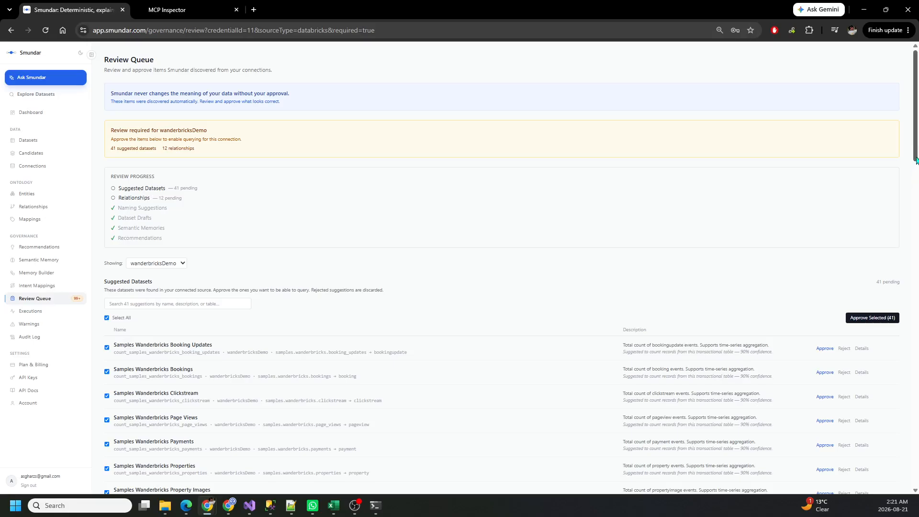
{"action": "left_click", "coordinate": [873, 319]}
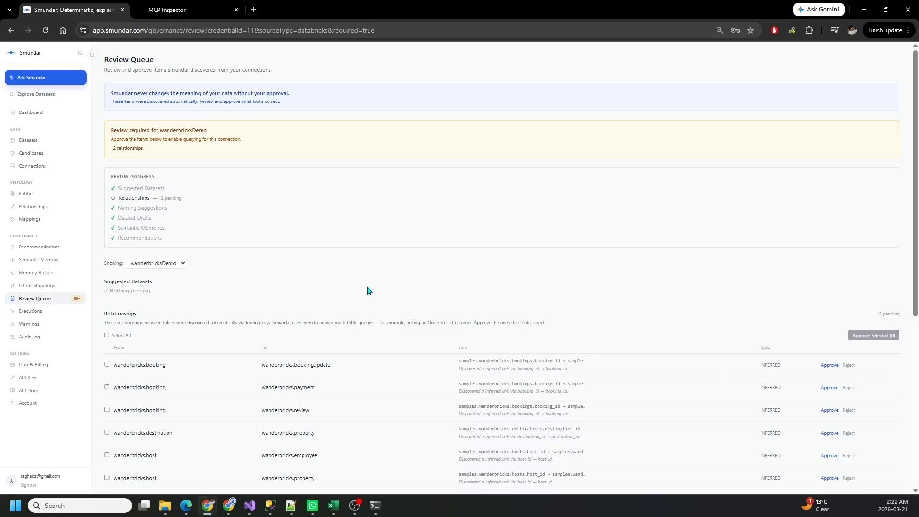
{"action": "left_click", "coordinate": [107, 335]}
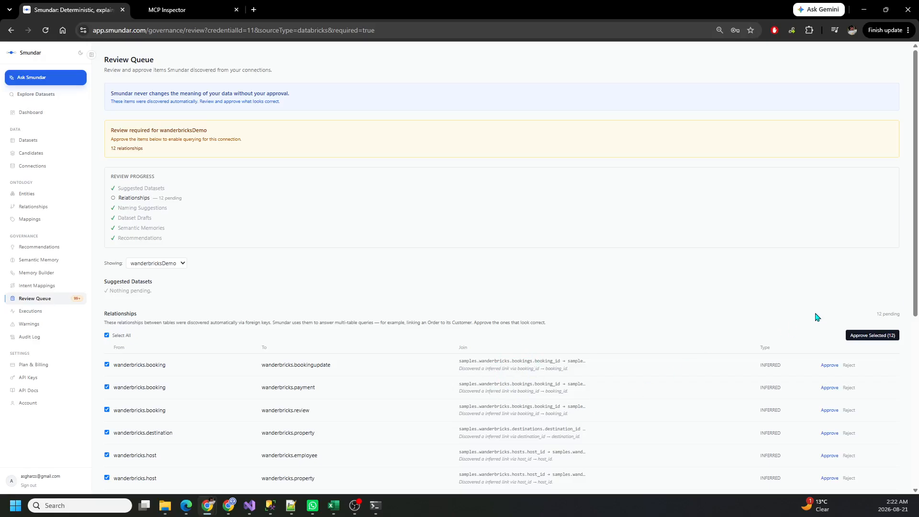
{"action": "left_click", "coordinate": [880, 337]}
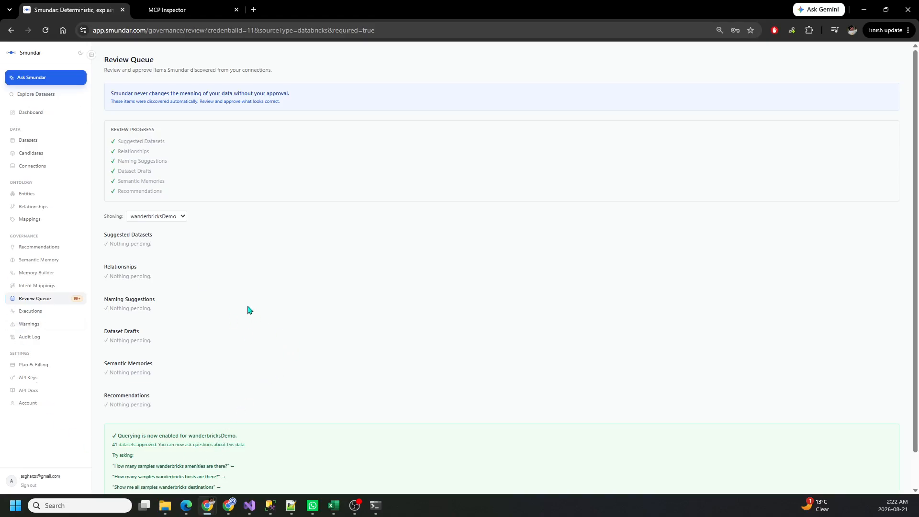
Run the question "List bookings" in Ask Smundar.
{"action": "left_click", "coordinate": [40, 81]}
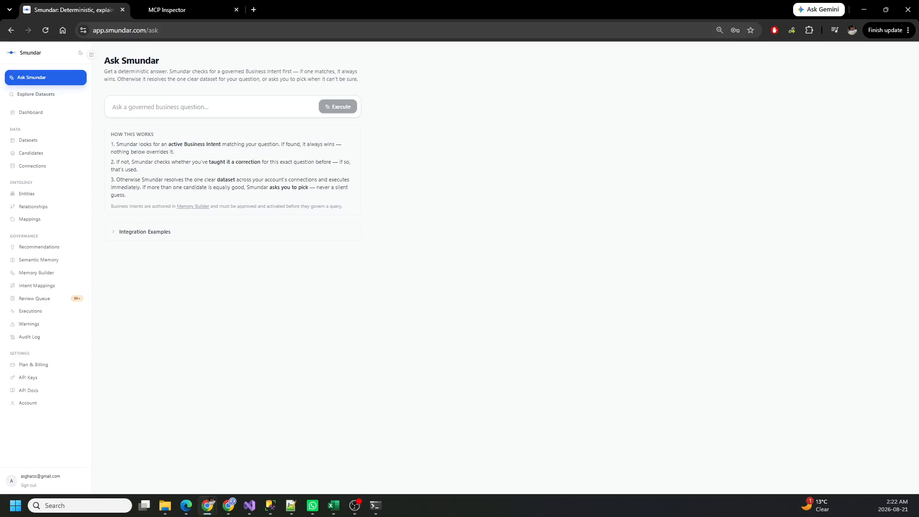
{"action": "key", "text": "alt+Tab"}
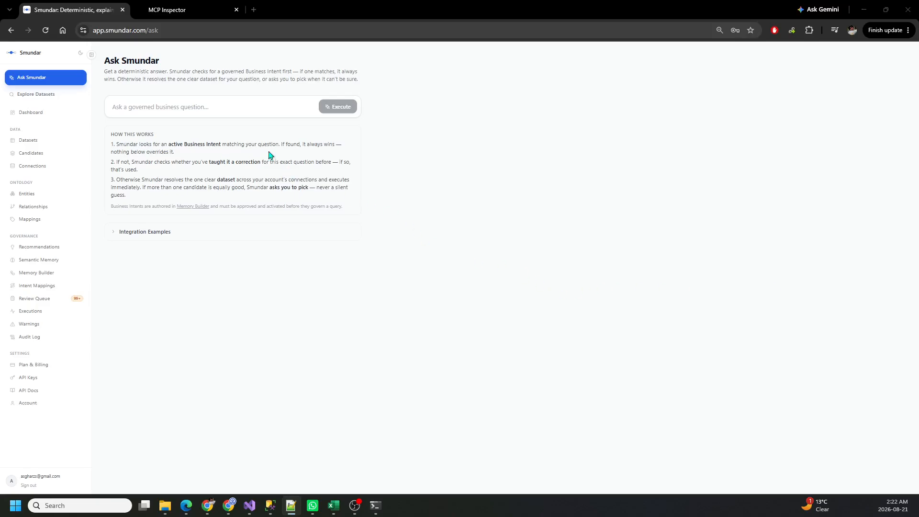
{"action": "left_click", "coordinate": [234, 111]}
{"action": "type", "text": "List bookings"}
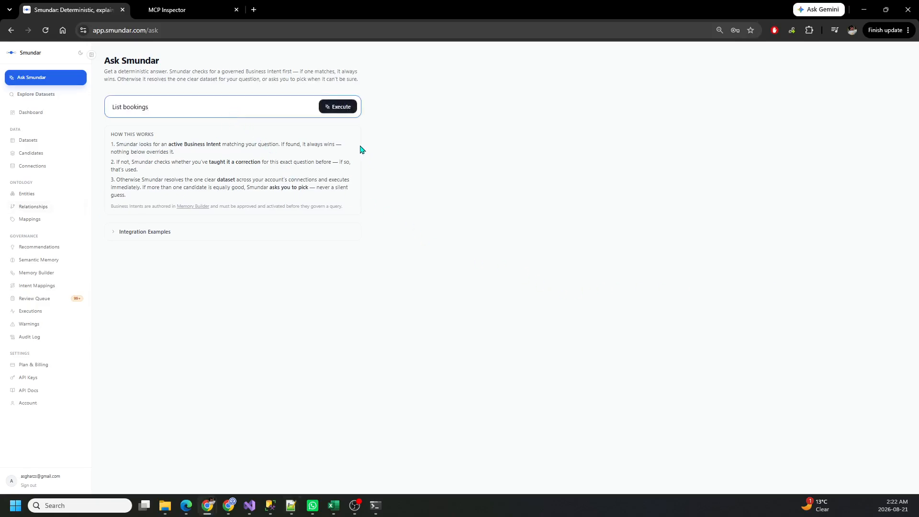
{"action": "left_click", "coordinate": [336, 109]}
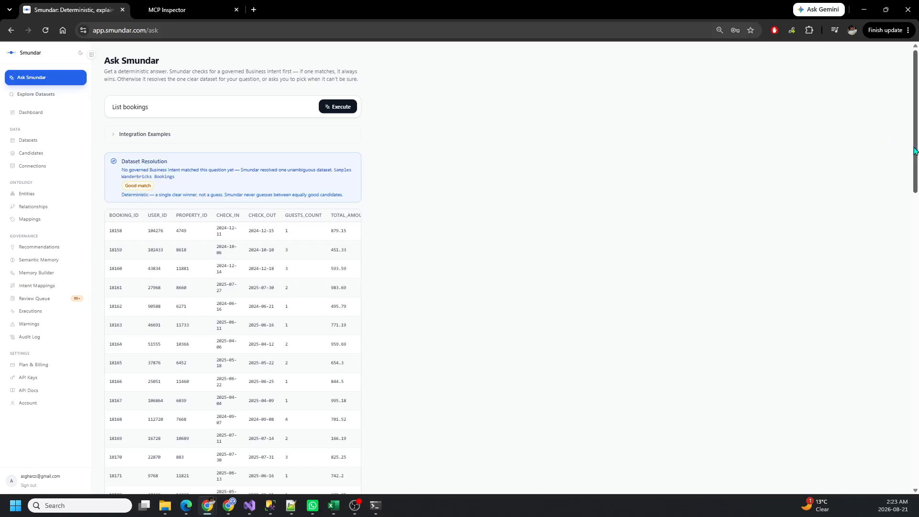
Examine the explanation below the bookings results, including the matched entity and the expanded recognized entities details.
{"action": "scroll", "coordinate": [908, 147], "scroll_direction": "down", "scroll_amount": 12}
{"action": "scroll", "coordinate": [510, 272], "scroll_direction": "down", "scroll_amount": 7}
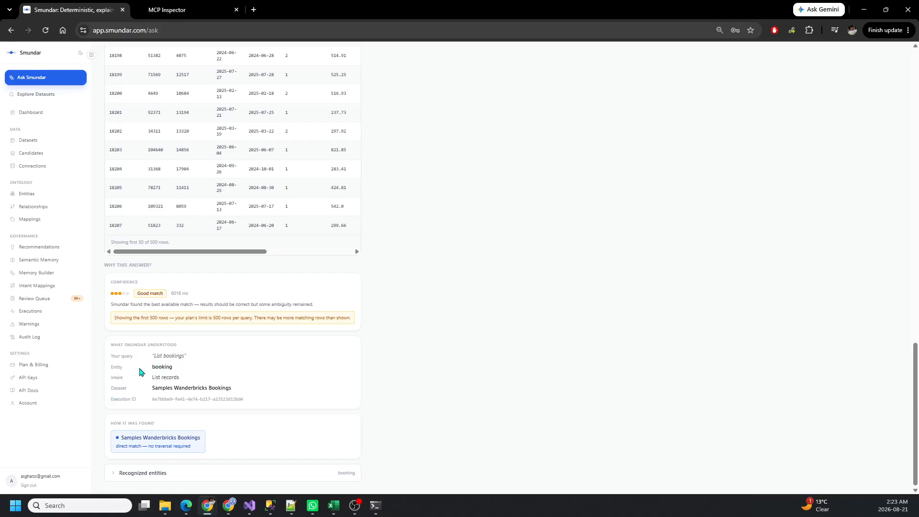
{"action": "double_click", "coordinate": [162, 367]}
{"action": "left_click", "coordinate": [116, 473]}
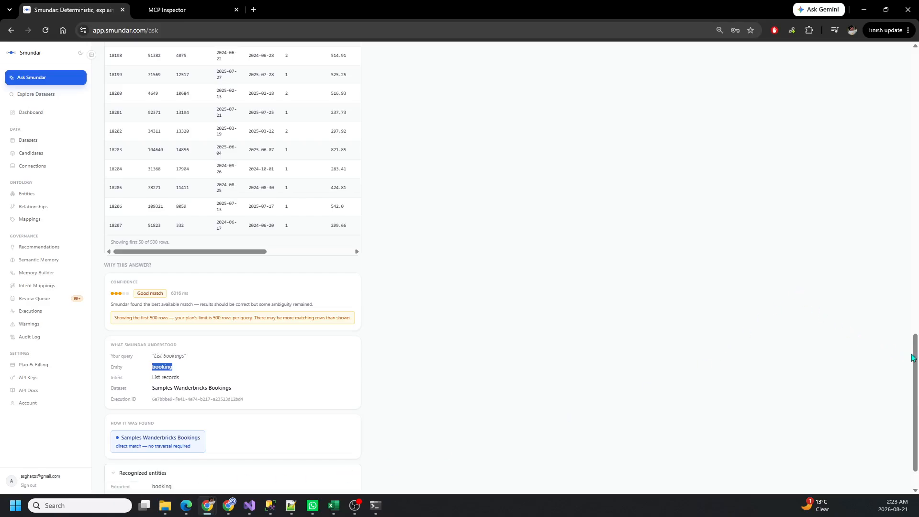
{"action": "left_click_drag", "start_coordinate": [914, 359], "coordinate": [915, 397]}
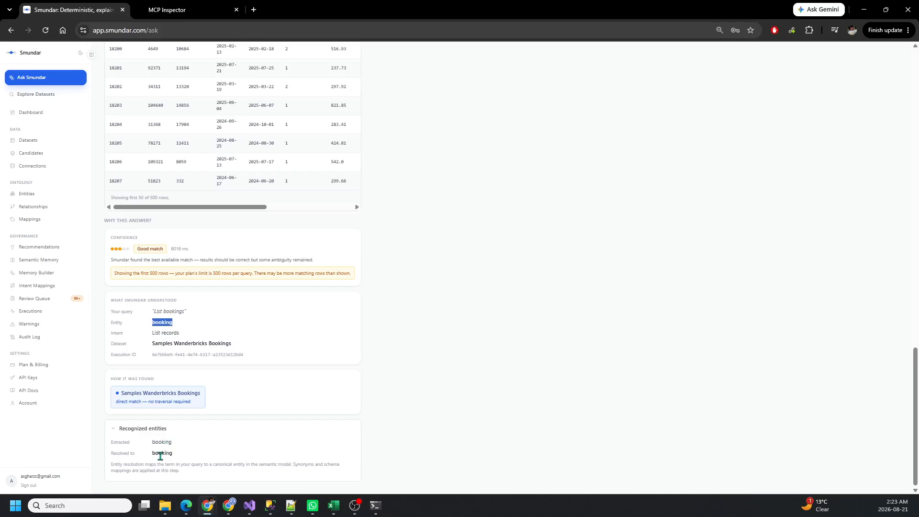
Open the Samples Wanderbricks Bookings dataset matched by the answer and examine its SQL query and source table.
{"action": "left_click", "coordinate": [158, 394]}
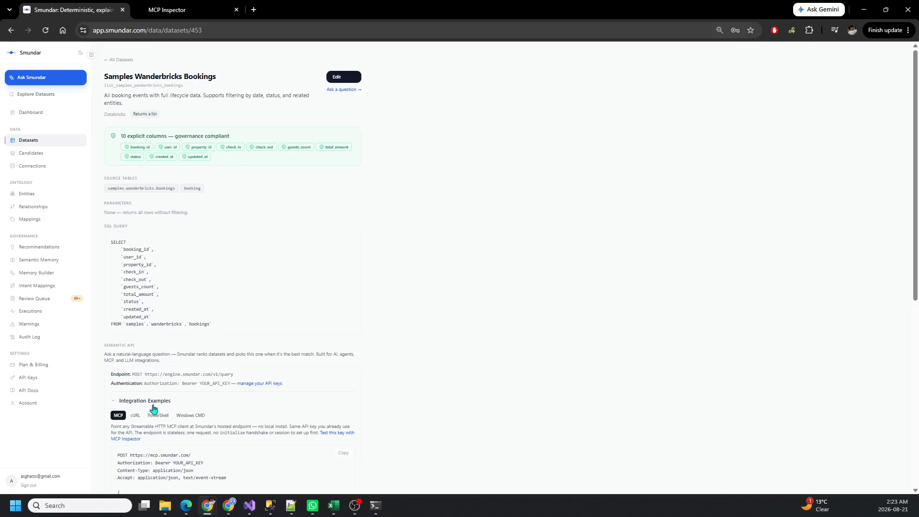
{"action": "double_click", "coordinate": [197, 324]}
{"action": "left_click_drag", "start_coordinate": [915, 240], "coordinate": [865, 250]}
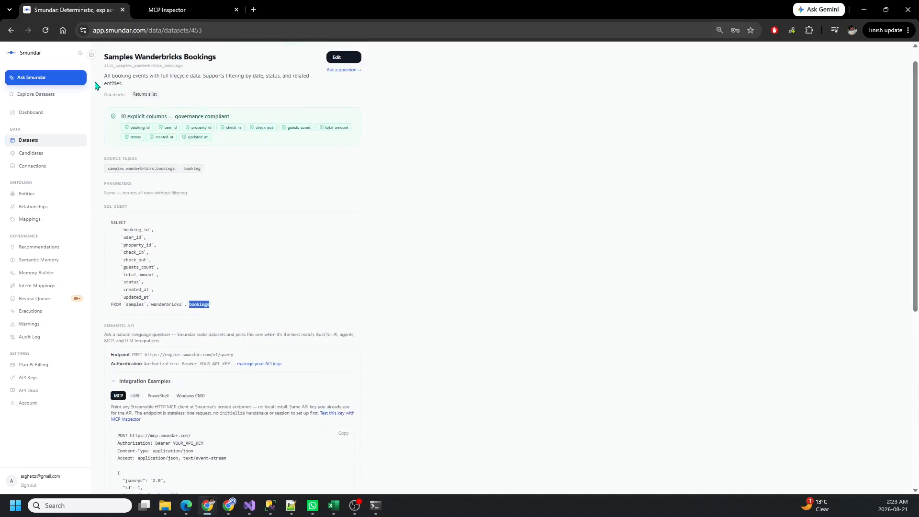
Run the question "How many users are there" in Ask Smundar.
{"action": "left_click", "coordinate": [41, 83]}
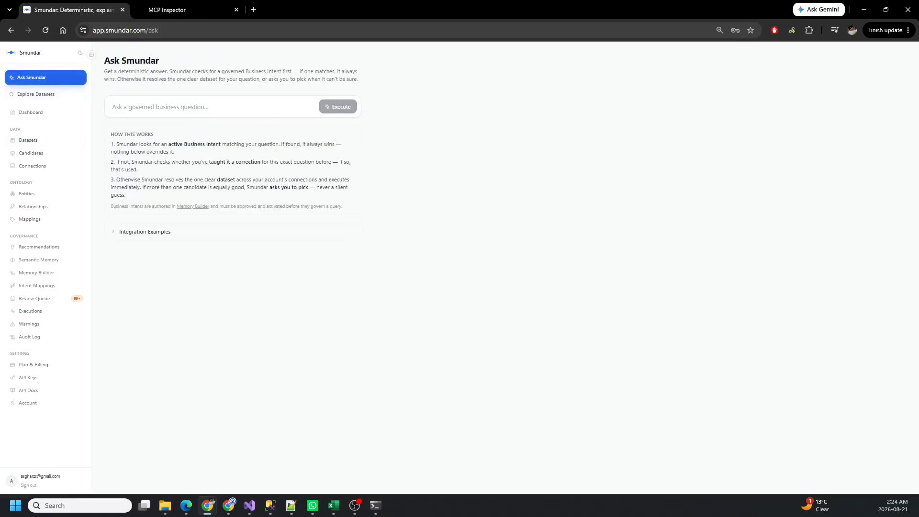
{"action": "key", "text": "alt+Tab"}
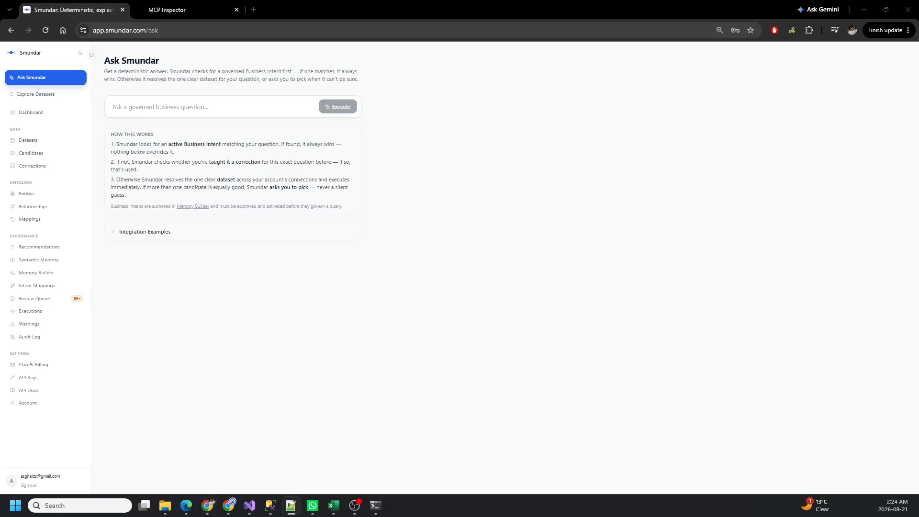
{"action": "left_click", "coordinate": [221, 113]}
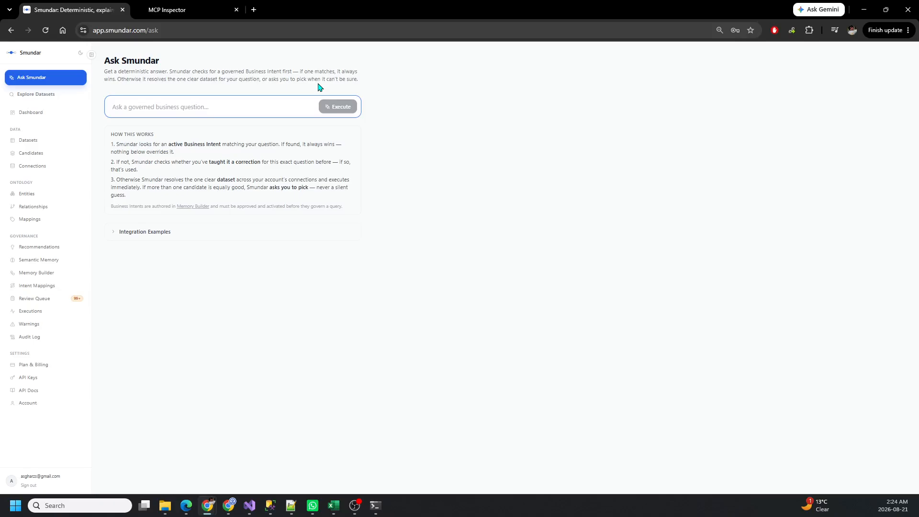
{"action": "type", "text": "How many users are there"}
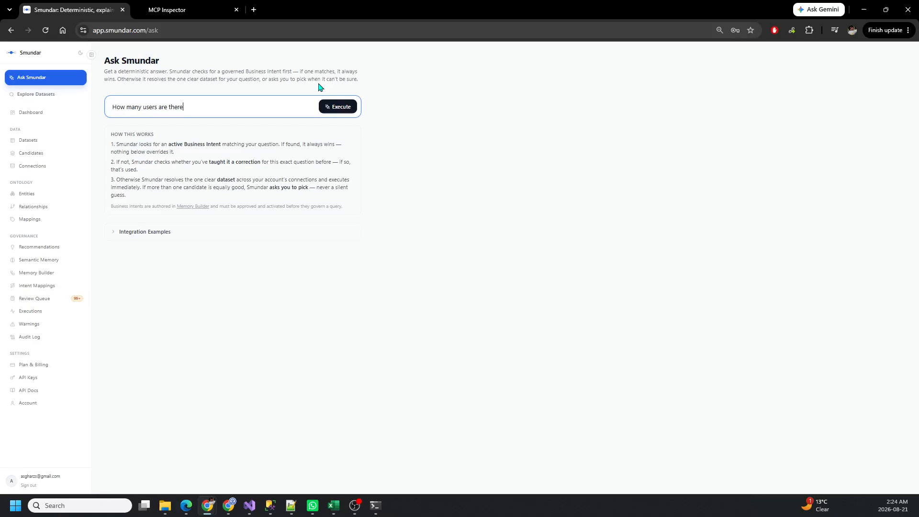
{"action": "left_click", "coordinate": [340, 110]}
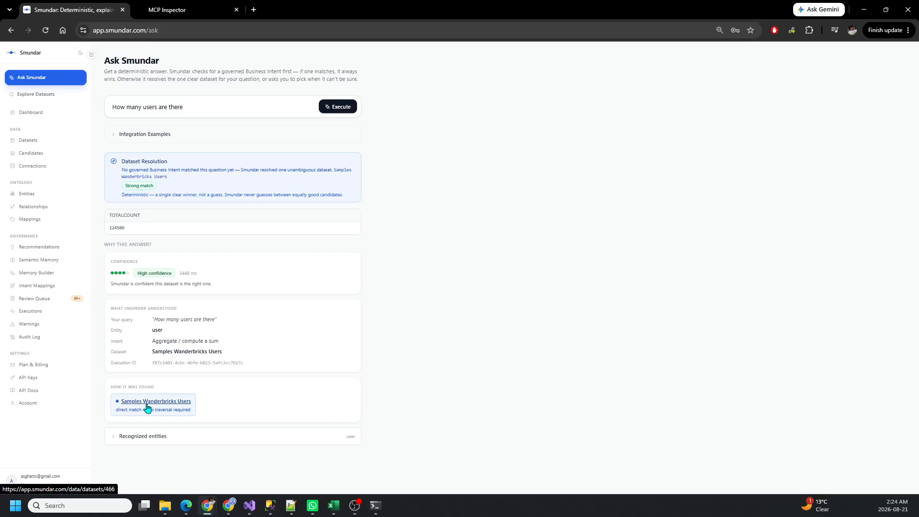
Expand the recognized entities of the user count answer and open the matched Samples Wanderbricks Users dataset to check its SQL query.
{"action": "left_click", "coordinate": [115, 438]}
{"action": "scroll", "coordinate": [380, 389], "scroll_direction": "down", "scroll_amount": 1}
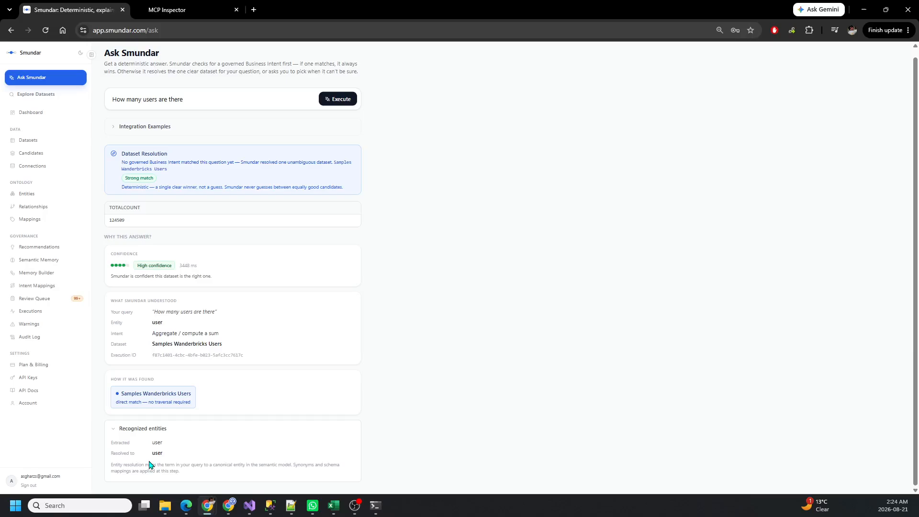
{"action": "left_click", "coordinate": [148, 398]}
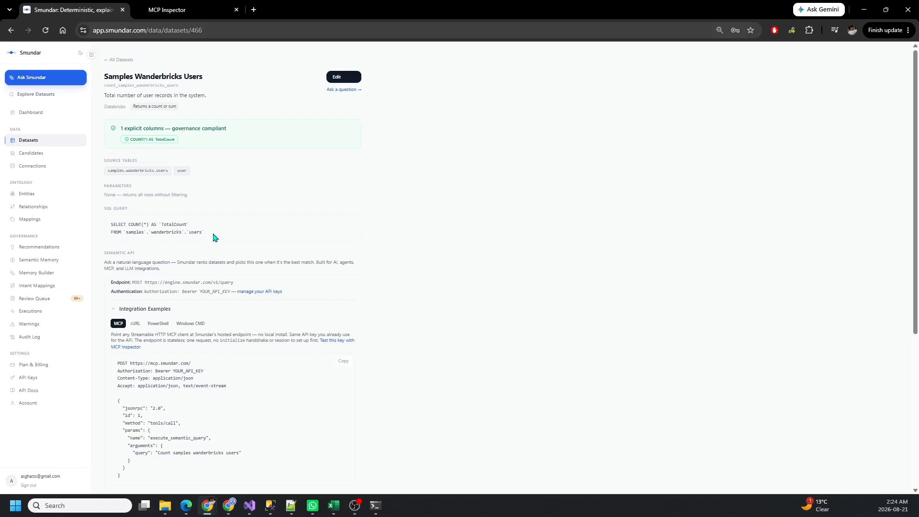
Ask "Show properties in Paris" as a new question in Ask Smundar.
{"action": "left_click", "coordinate": [42, 75]}
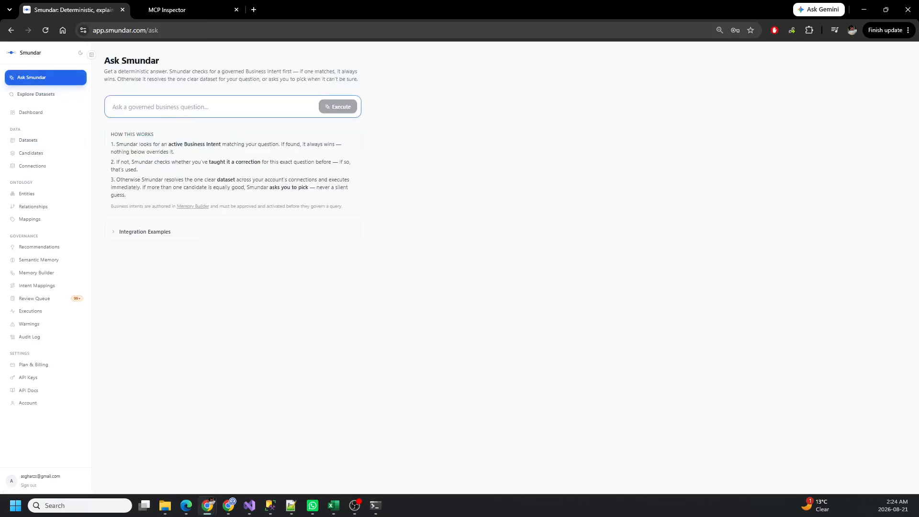
{"action": "key", "text": "alt+Tab"}
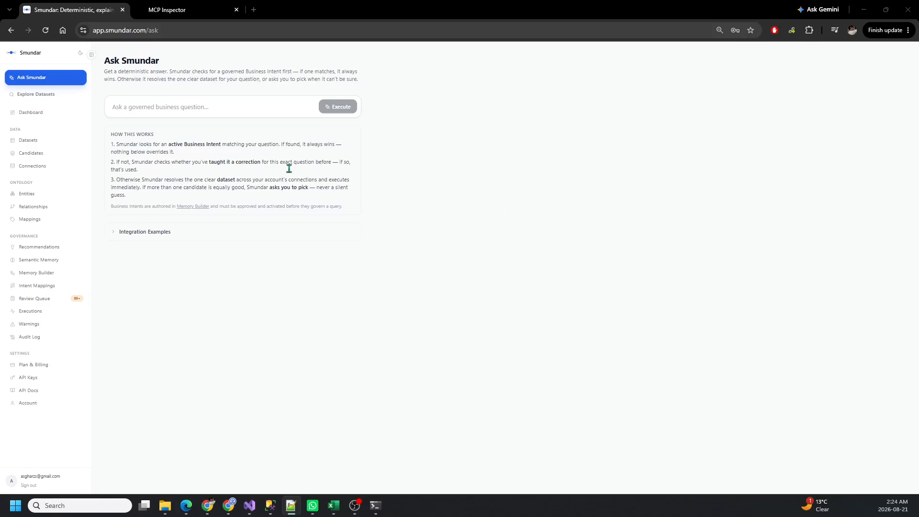
{"action": "left_click", "coordinate": [218, 113]}
{"action": "type", "text": "Show properties in Paris"}
{"action": "left_click", "coordinate": [338, 113]}
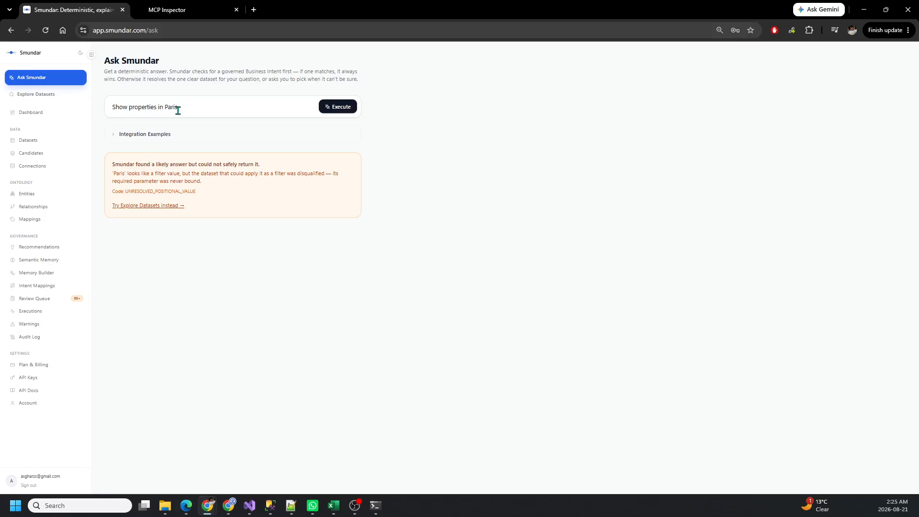
Try the Paris properties question in Explore Datasets, scoped to the wanderbricksDemo connection.
{"action": "left_click", "coordinate": [149, 207]}
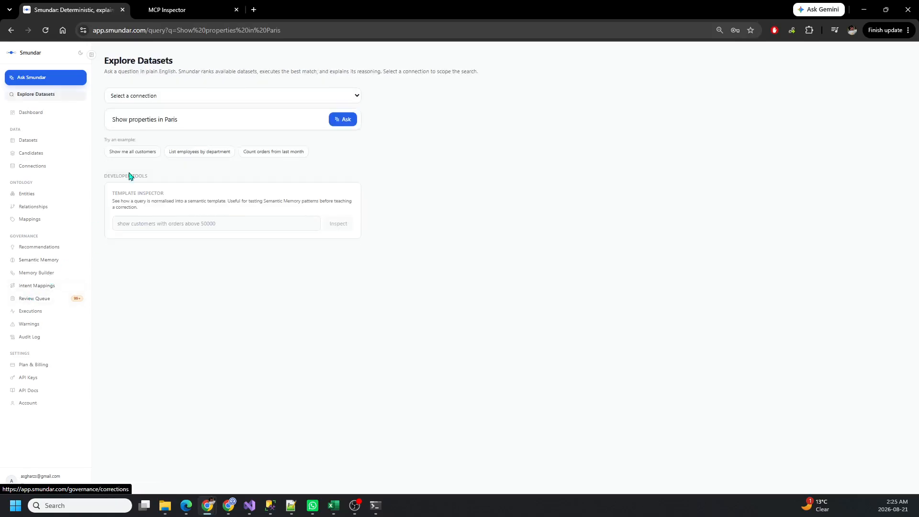
{"action": "left_click", "coordinate": [192, 98]}
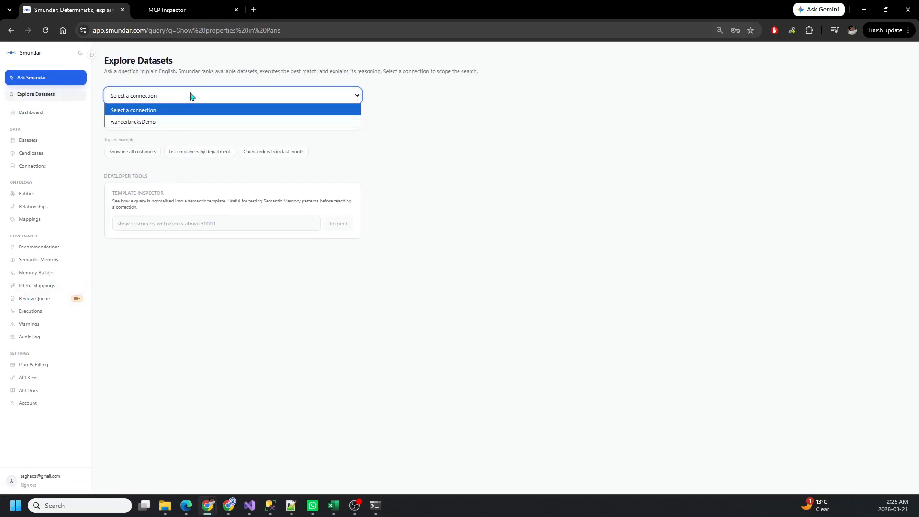
{"action": "left_click", "coordinate": [179, 119]}
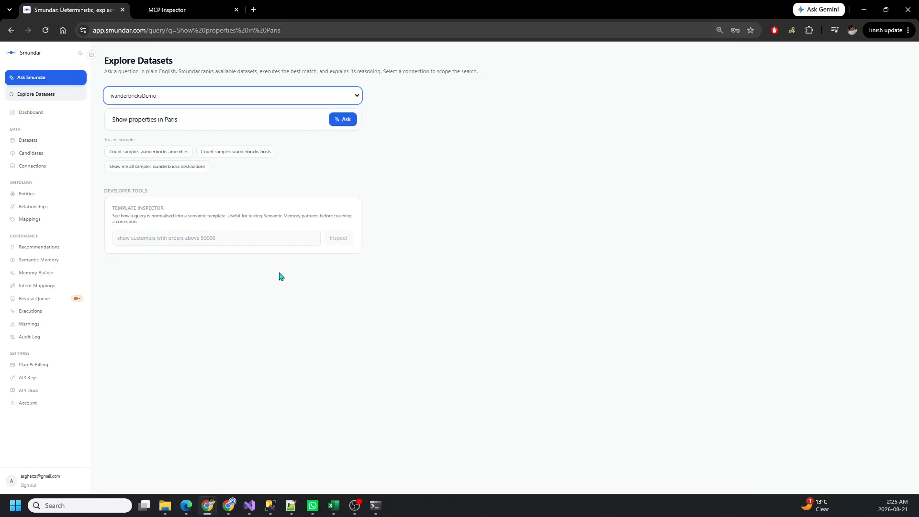
{"action": "left_click", "coordinate": [352, 123]}
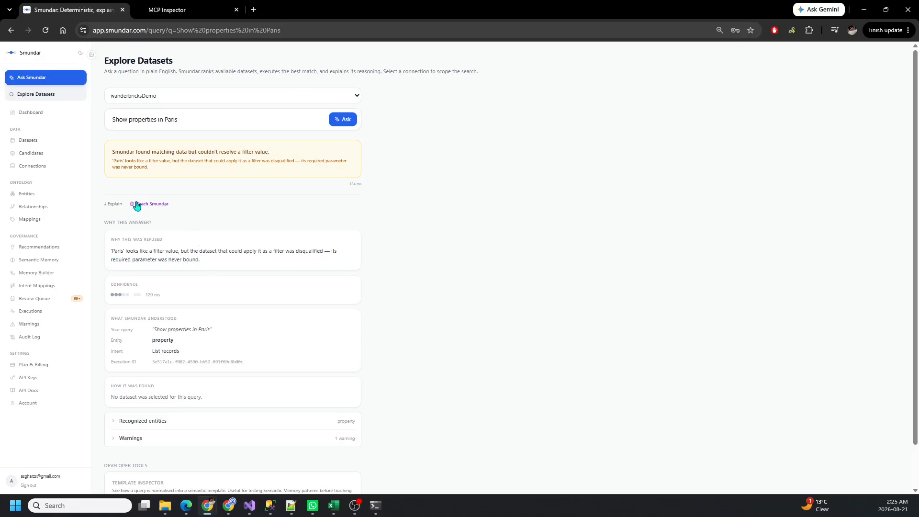
Start teaching Smundar a correction for the Paris question, choosing the Samples Wanderbricks Properties dataset that covers all property events.
{"action": "left_click", "coordinate": [156, 207]}
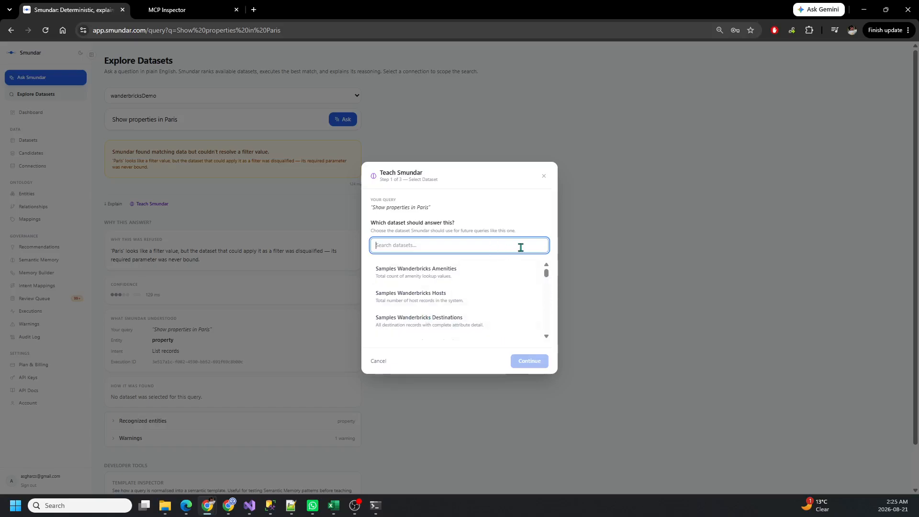
{"action": "type", "text": "prop"}
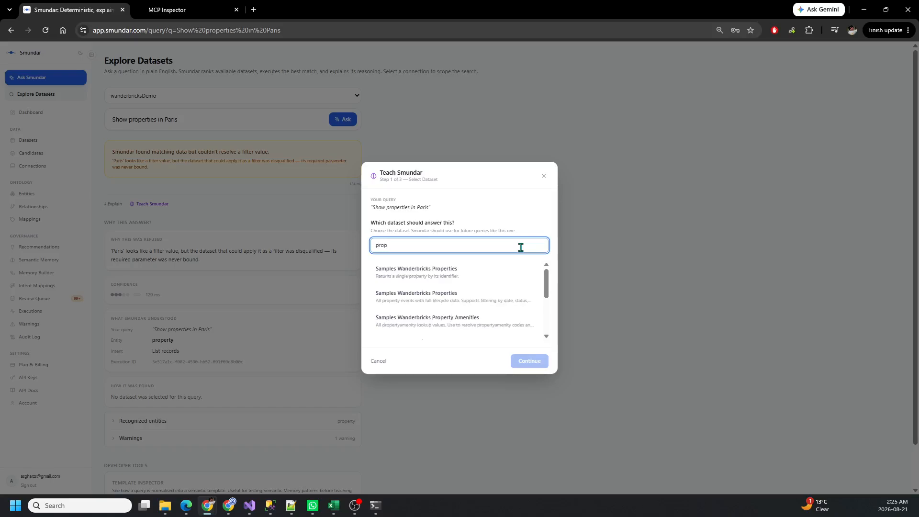
{"action": "type", "text": "ert"}
{"action": "left_click", "coordinate": [420, 278]}
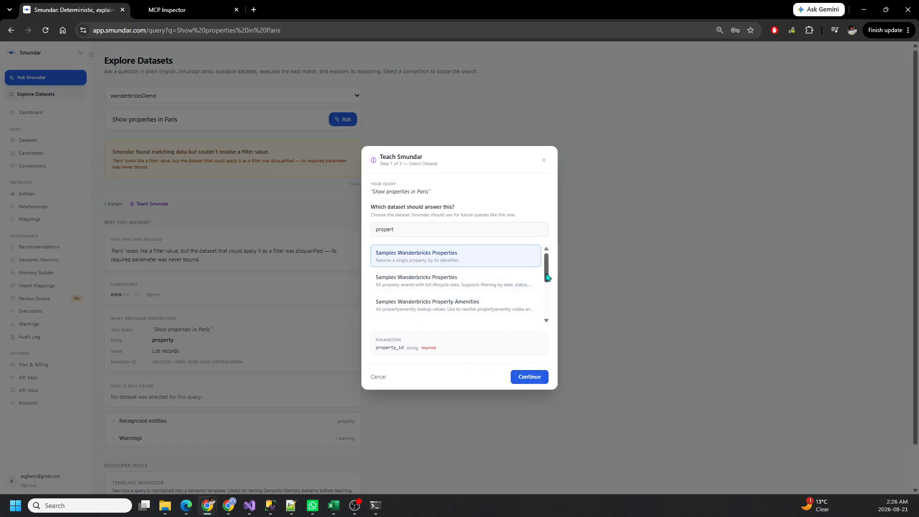
{"action": "left_click", "coordinate": [466, 284]}
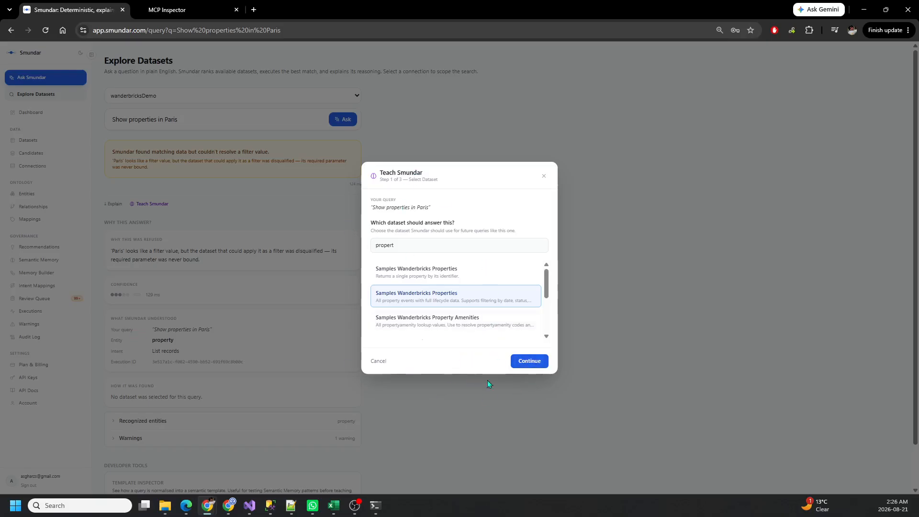
{"action": "left_click", "coordinate": [528, 363]}
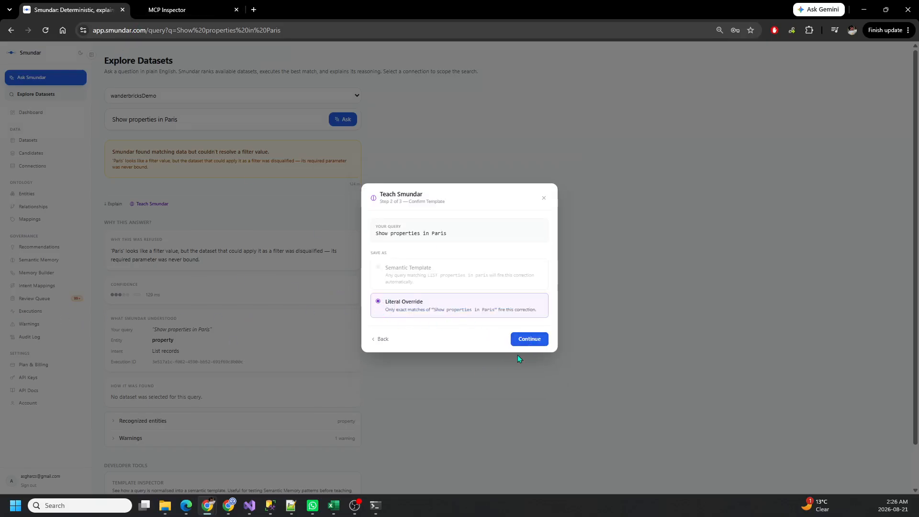
Save the correction as a Literal Override without a reason, and ask the Paris question again in Explore Datasets.
{"action": "left_click", "coordinate": [535, 340]}
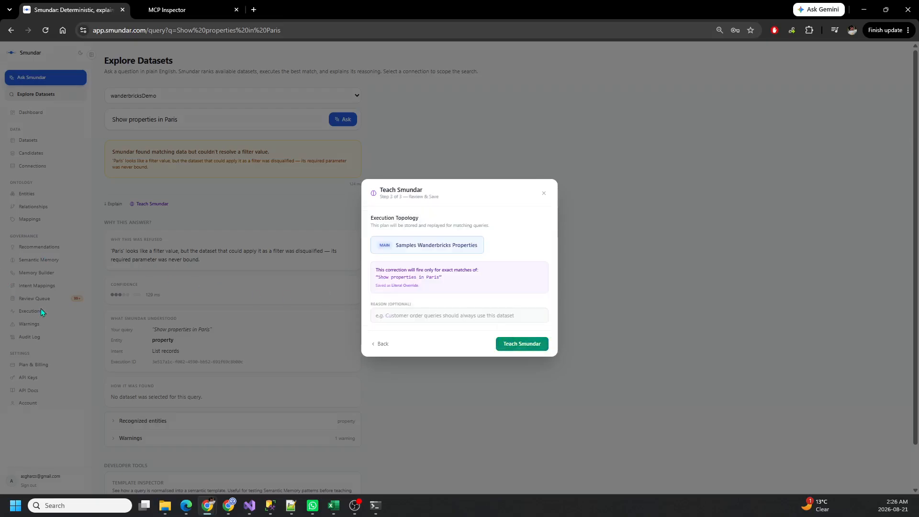
{"action": "left_click", "coordinate": [516, 347]}
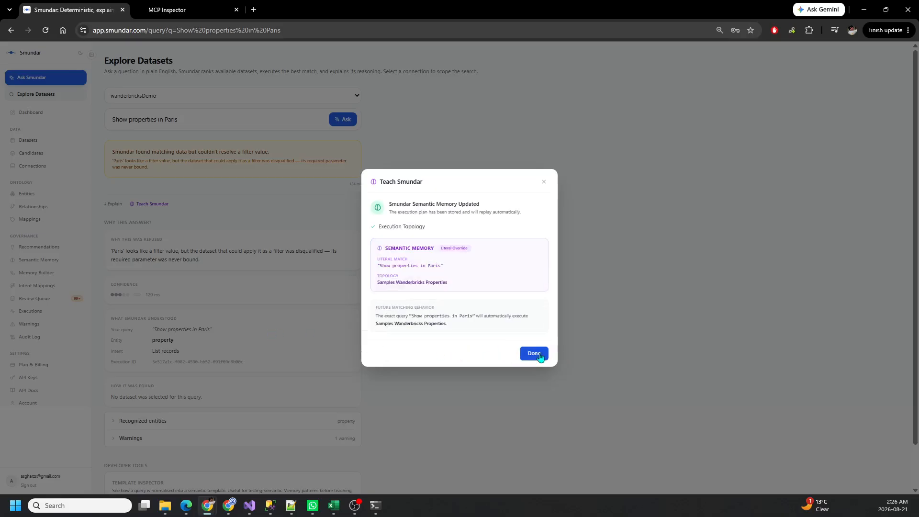
{"action": "left_click", "coordinate": [537, 356]}
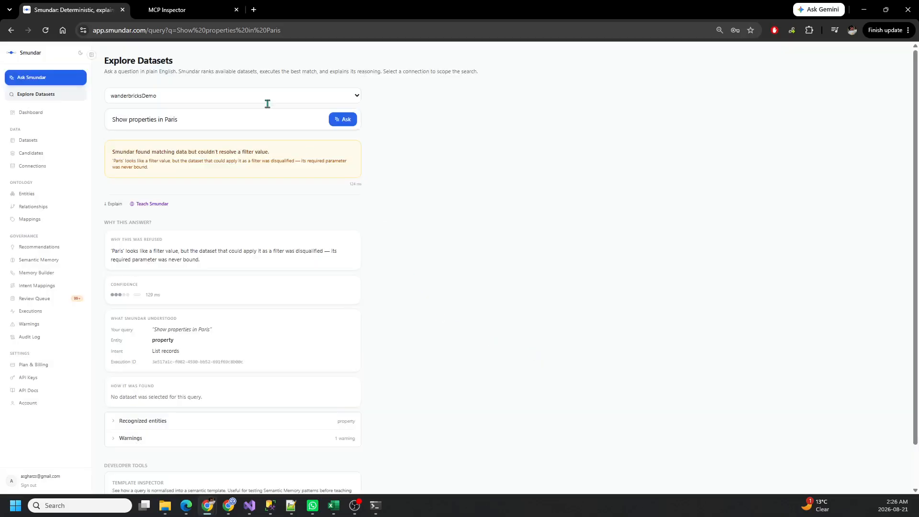
{"action": "left_click", "coordinate": [343, 119]}
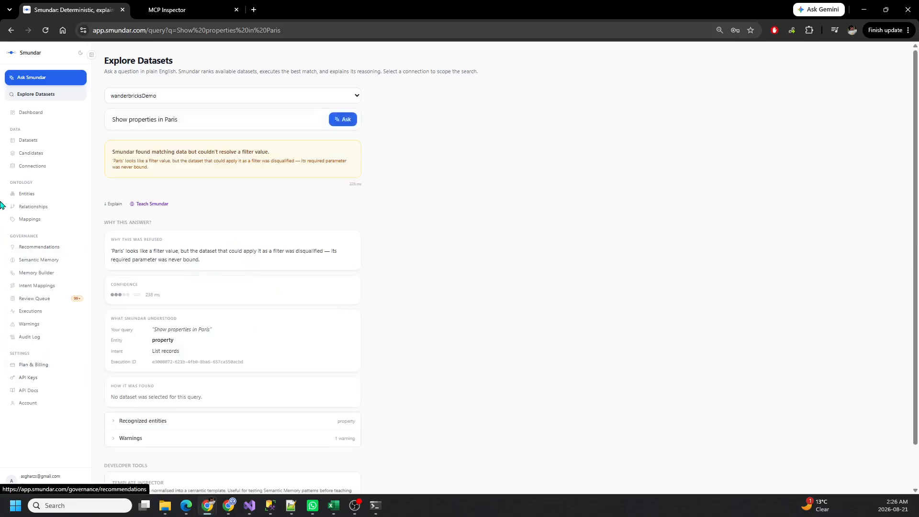
Submit the drafted "show properties in paris" Business Intent in Semantic Memory for approval, and approve and activate it.
{"action": "left_click", "coordinate": [38, 262]}
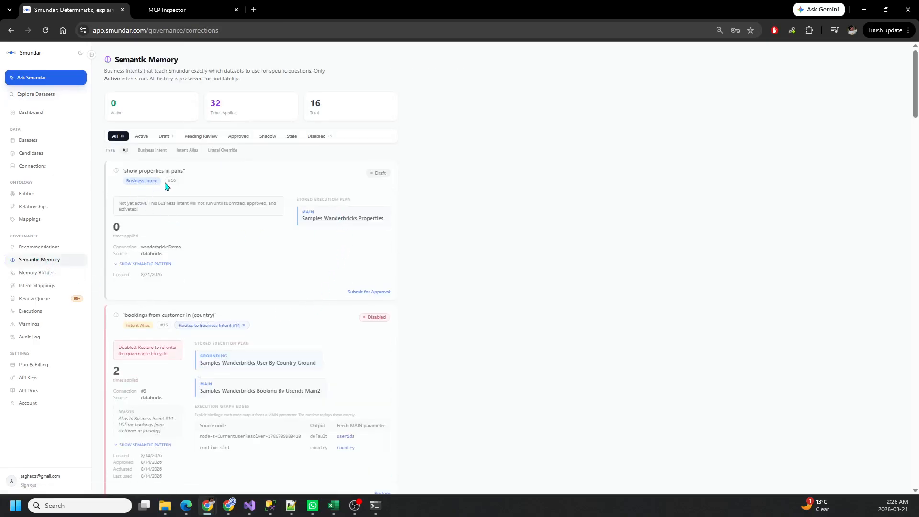
{"action": "left_click", "coordinate": [363, 293]}
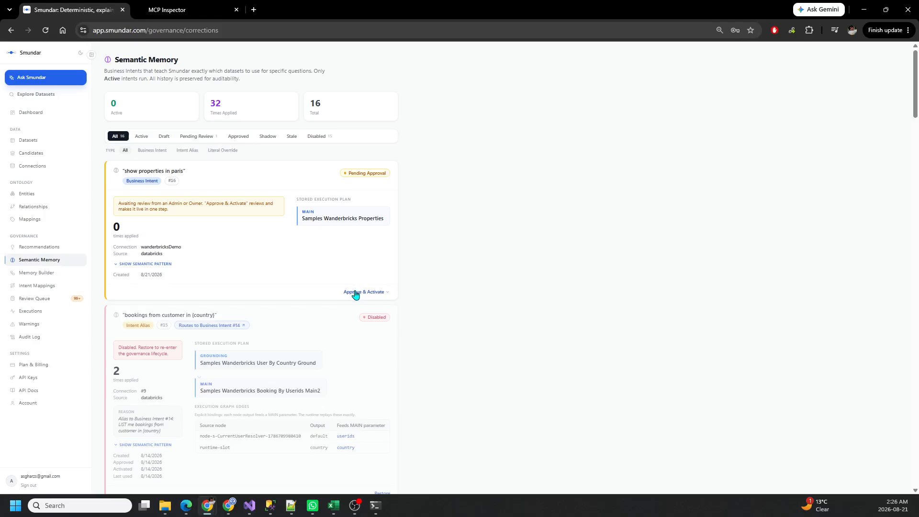
{"action": "left_click", "coordinate": [355, 293]}
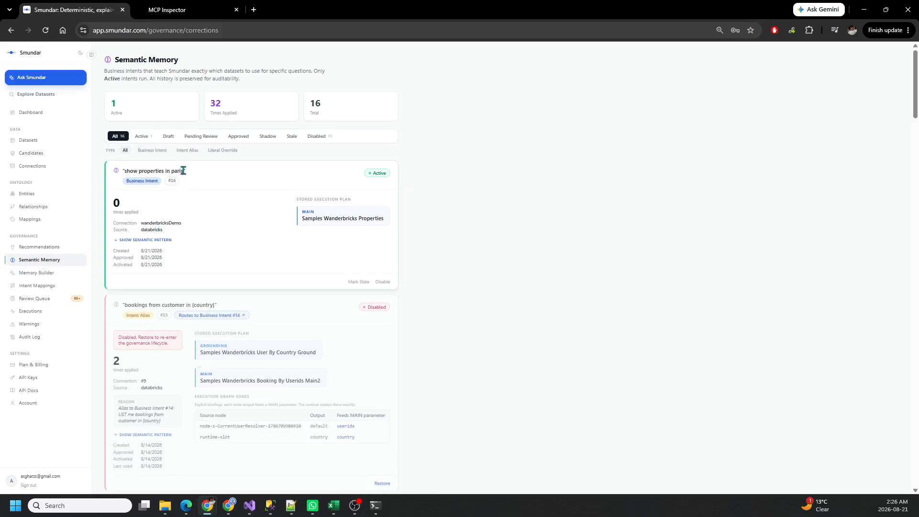
Rerun "Show properties in Paris" in Ask Smundar and review the confidence and Semantic Memory explanation below the results.
{"action": "left_click", "coordinate": [39, 84]}
{"action": "left_click", "coordinate": [175, 106]}
{"action": "type", "text": "Show properties in Paris"}
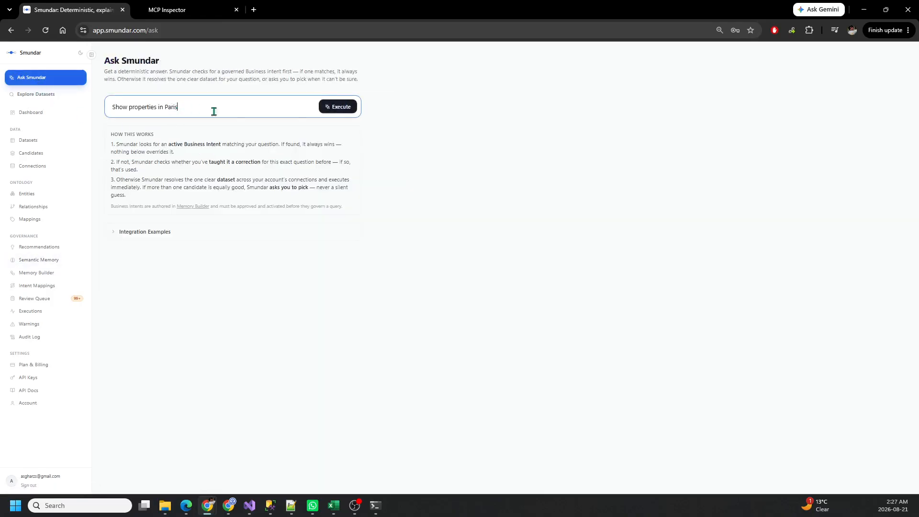
{"action": "left_click", "coordinate": [330, 113]}
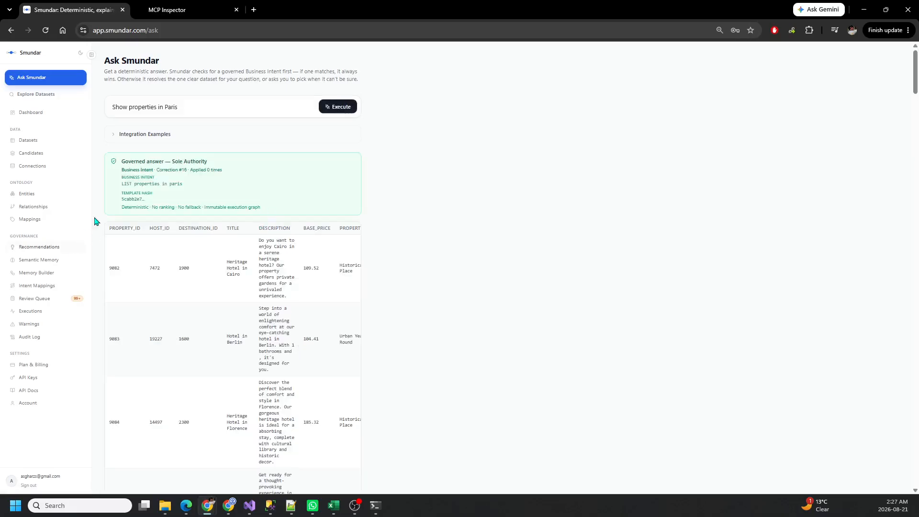
{"action": "scroll", "coordinate": [424, 253], "scroll_direction": "down", "scroll_amount": 20}
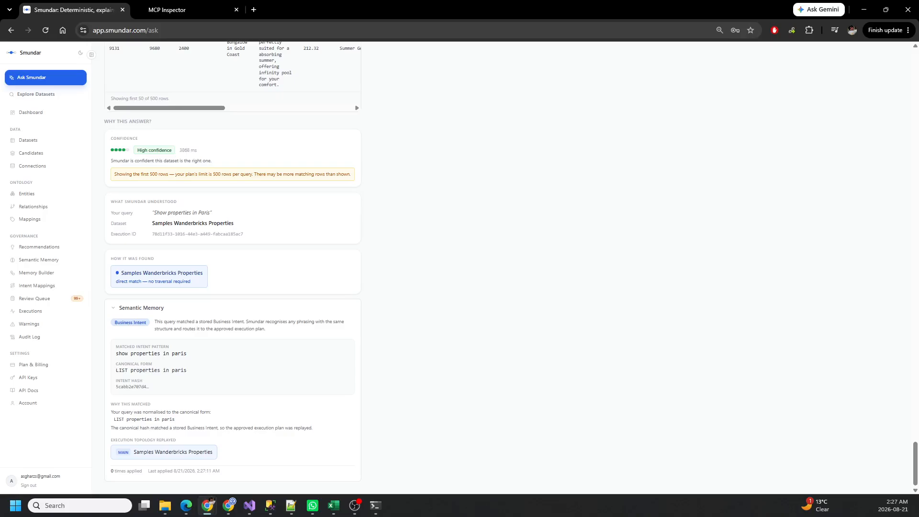
{"action": "key", "text": "alt+Tab"}
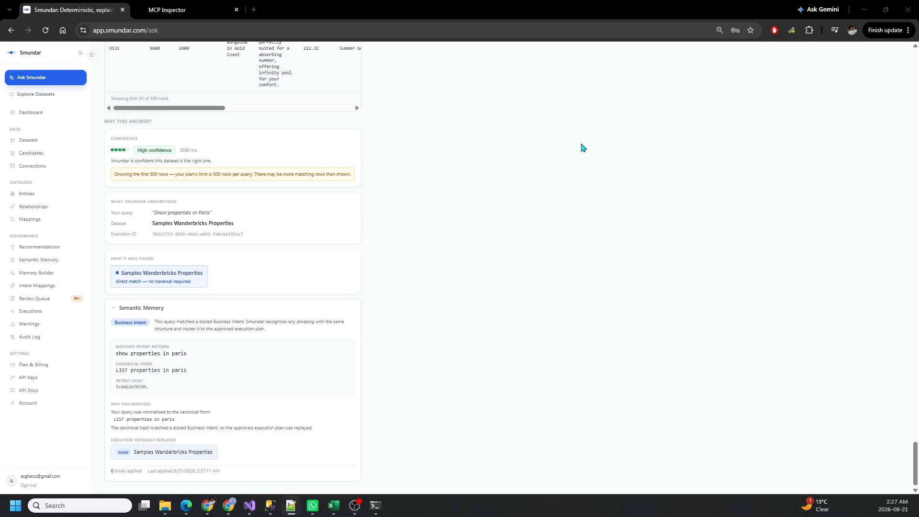
Replace the Paris question with "list users" and run it.
{"action": "scroll", "coordinate": [72, 97], "scroll_direction": "up", "scroll_amount": 20}
{"action": "scroll", "coordinate": [209, 127], "scroll_direction": "up", "scroll_amount": 20}
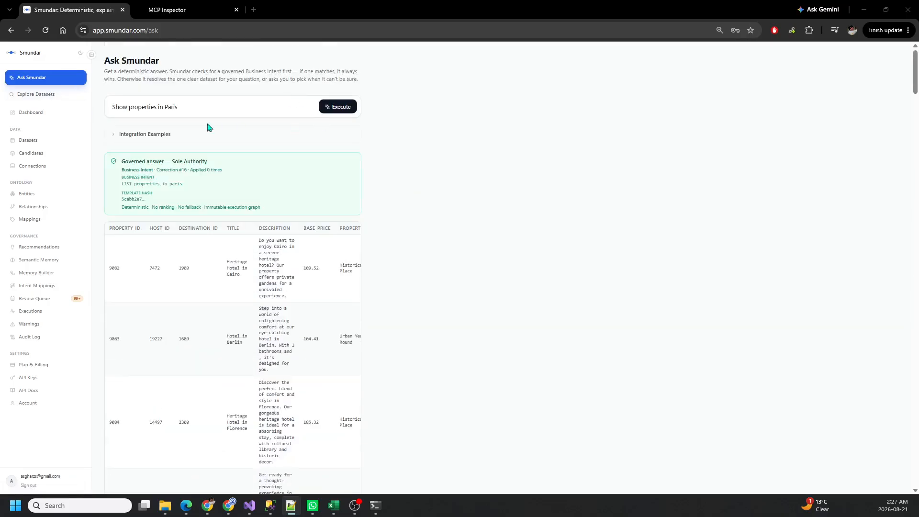
{"action": "triple_click", "coordinate": [210, 110]}
{"action": "type", "text": "list users"}
{"action": "left_click", "coordinate": [343, 107]}
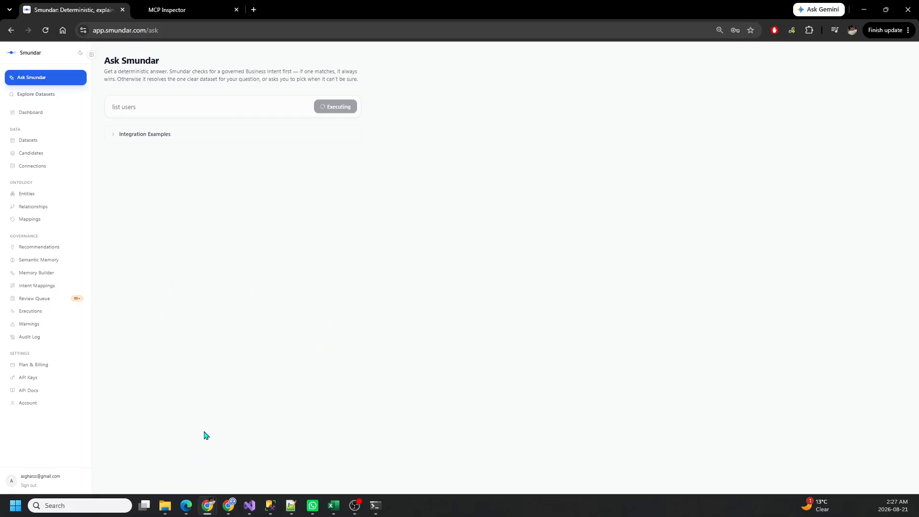
{"action": "double_click", "coordinate": [128, 106]}
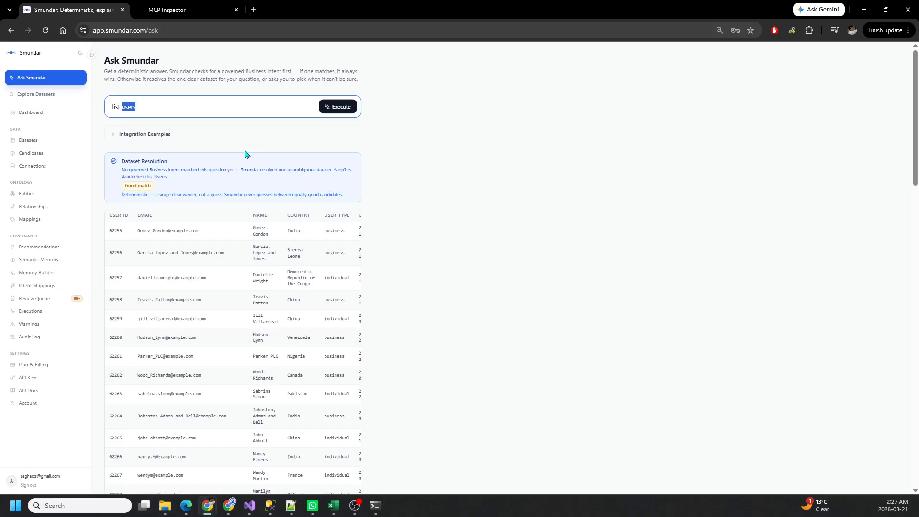
Change the question to "list customers" and execute it in Ask Smundar.
{"action": "type", "text": "custom"}
{"action": "left_click", "coordinate": [339, 111]}
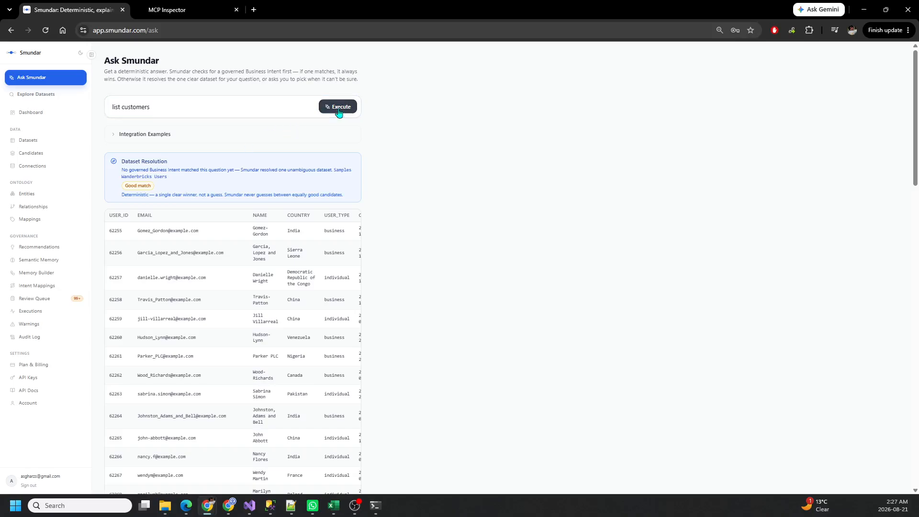
{"action": "left_click", "coordinate": [339, 111]}
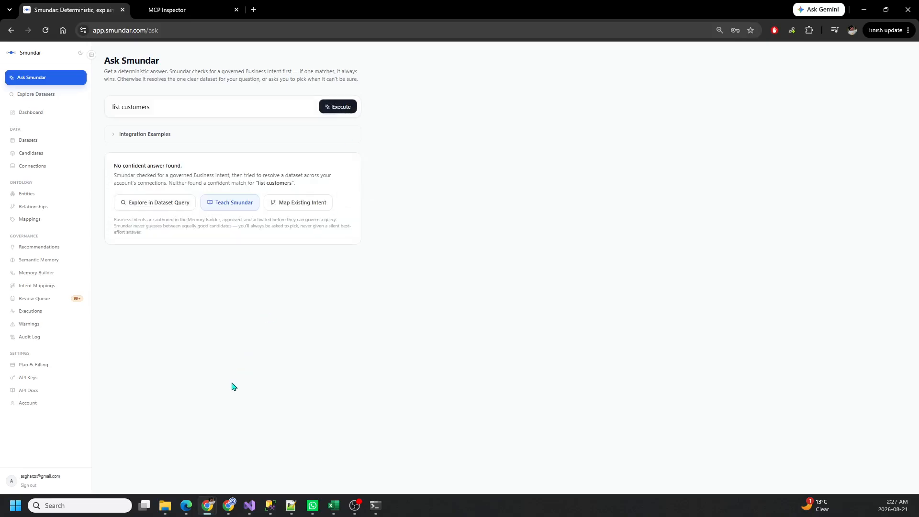
{"action": "double_click", "coordinate": [134, 107]}
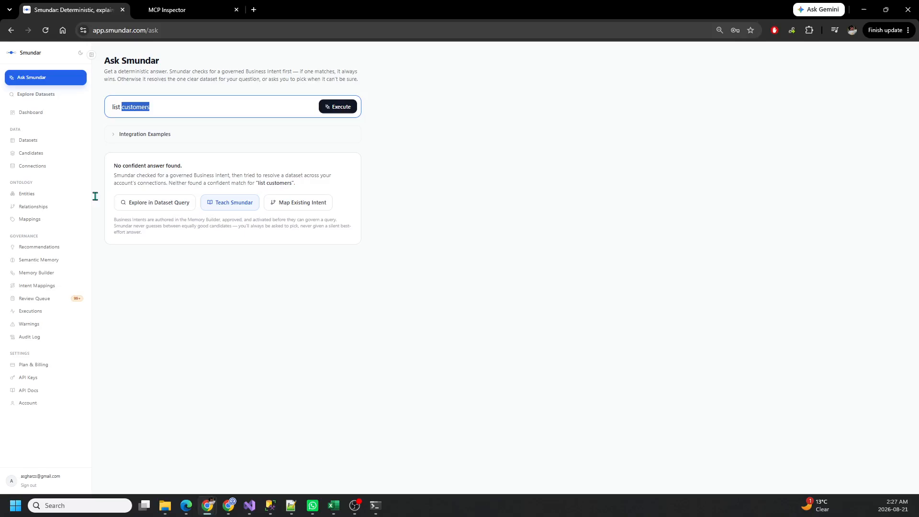
Start a new mapping of type Synonym for the wanderbricksDemo connection in Semantic Mappings.
{"action": "left_click", "coordinate": [35, 222]}
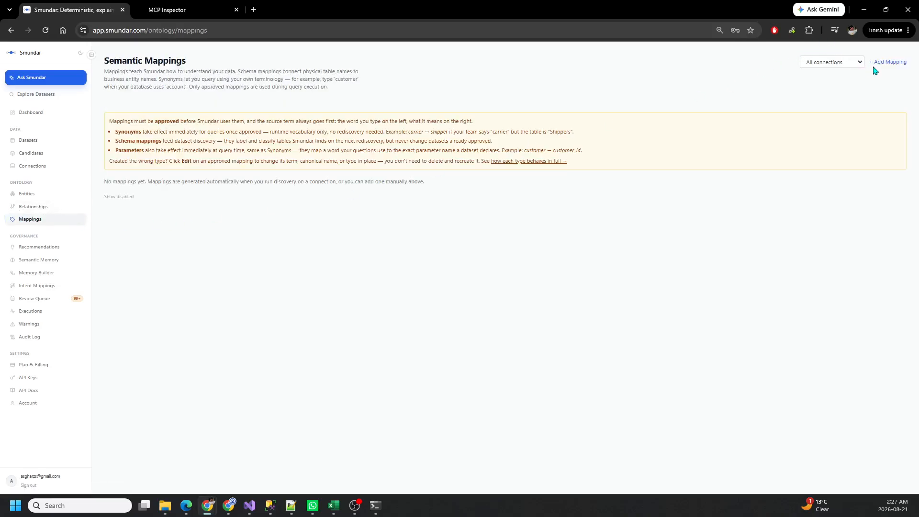
{"action": "left_click", "coordinate": [857, 63]}
{"action": "left_click", "coordinate": [834, 86]}
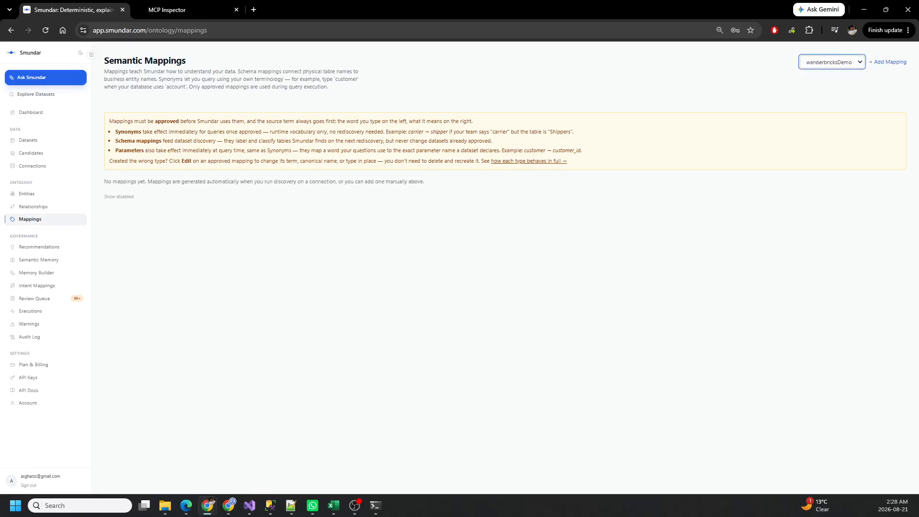
{"action": "left_click", "coordinate": [887, 62]}
{"action": "left_click", "coordinate": [156, 148]}
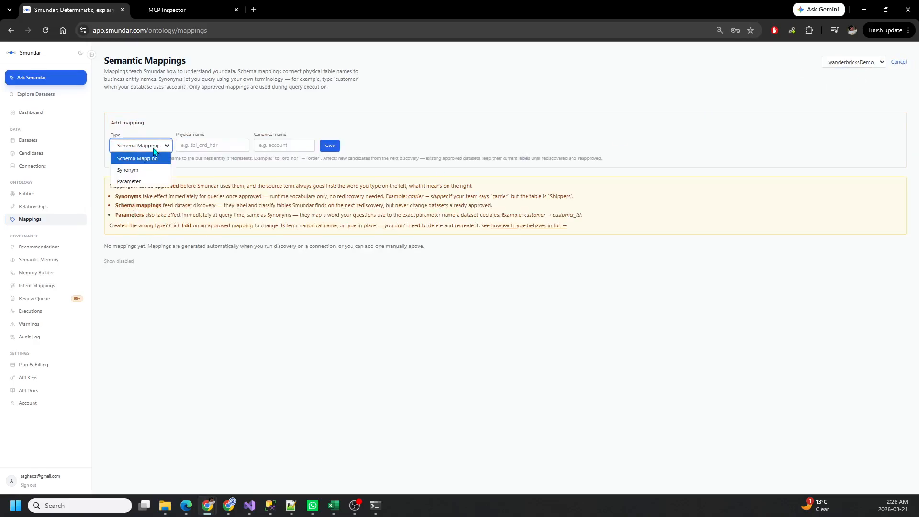
{"action": "left_click", "coordinate": [138, 171]}
Map the term "customers" to the canonical name "users", save the mapping and approve it.
{"action": "left_click", "coordinate": [204, 145]}
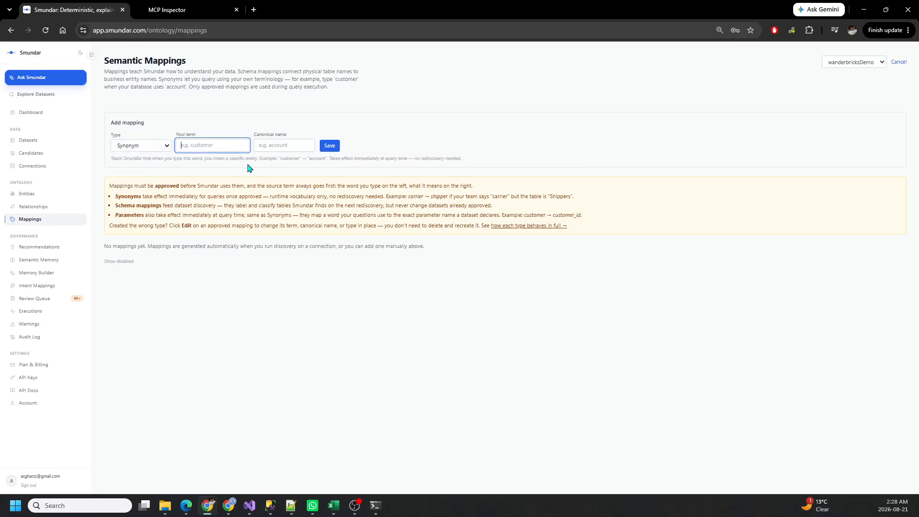
{"action": "type", "text": "customers"}
{"action": "left_click", "coordinate": [294, 143]}
{"action": "type", "text": "users"}
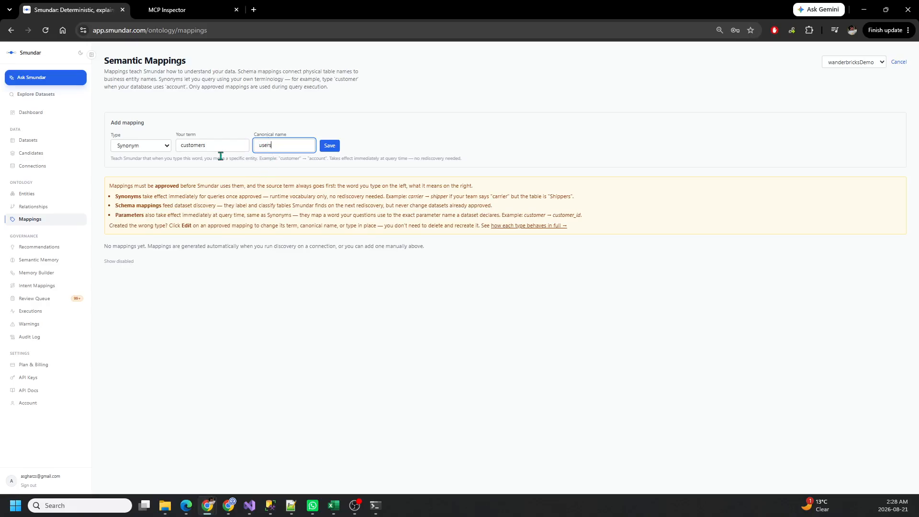
{"action": "left_click", "coordinate": [322, 152]}
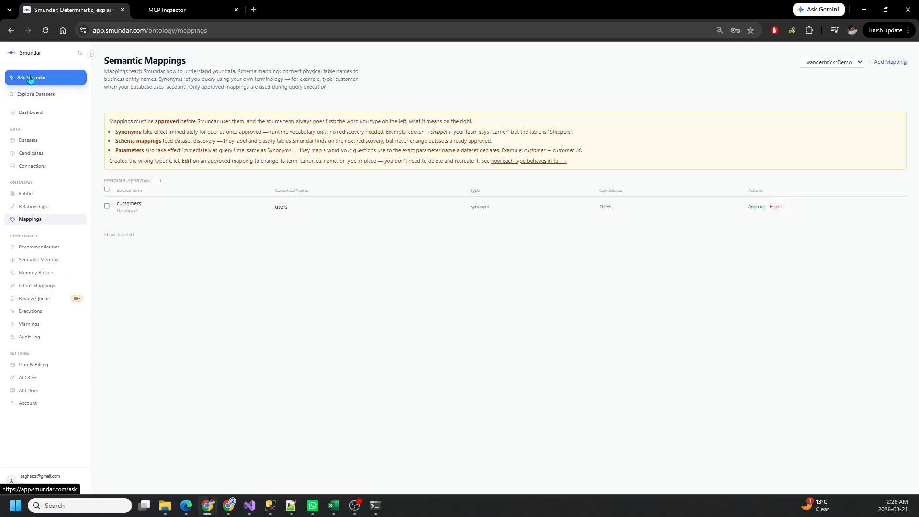
{"action": "left_click", "coordinate": [756, 206]}
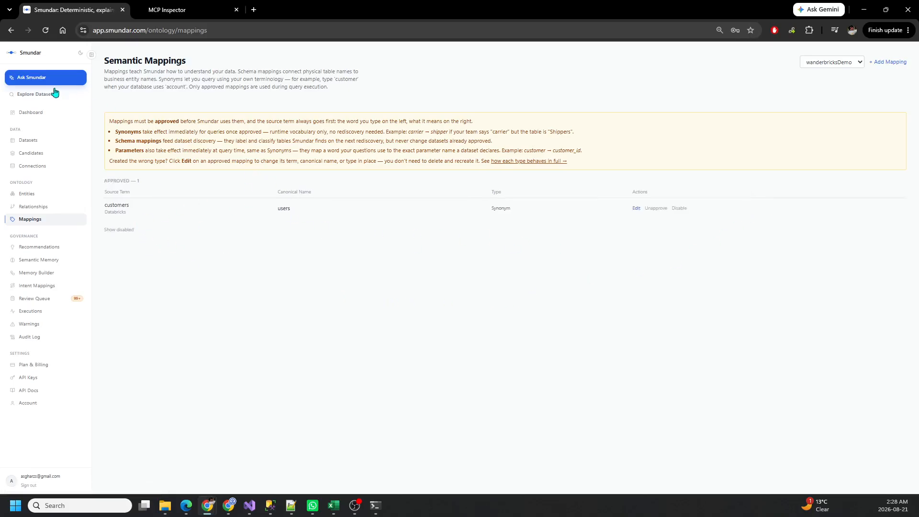
Run "list customers" again in Ask Smundar and review how the entity was understood in the explanation below the results.
{"action": "left_click", "coordinate": [30, 77]}
{"action": "left_click", "coordinate": [232, 102]}
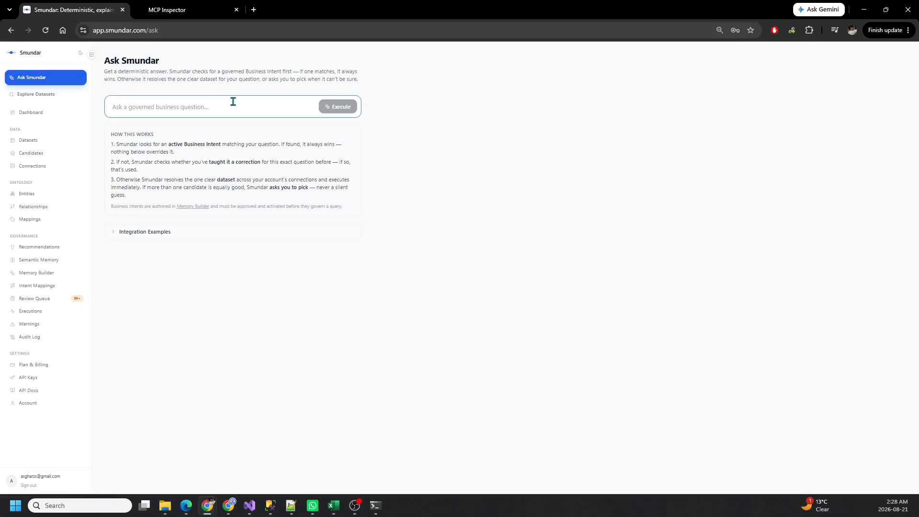
{"action": "type", "text": "list customers"}
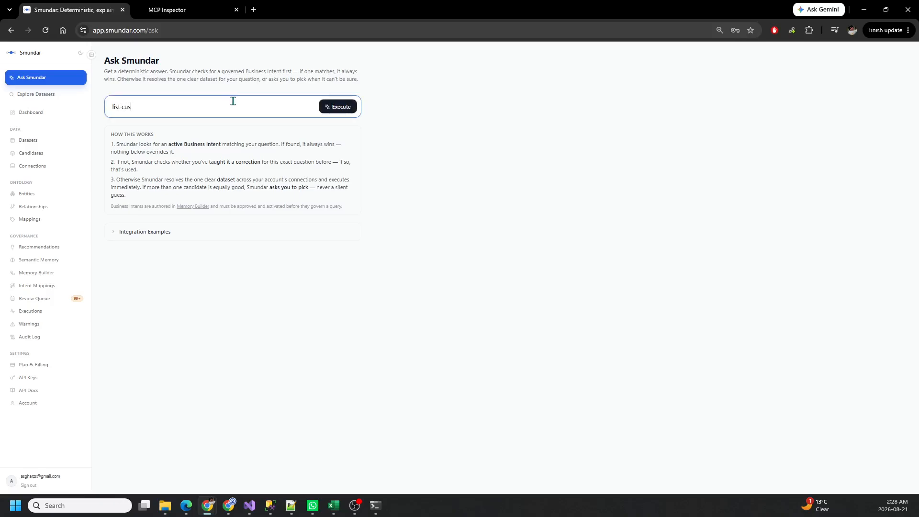
{"action": "left_click", "coordinate": [341, 107]}
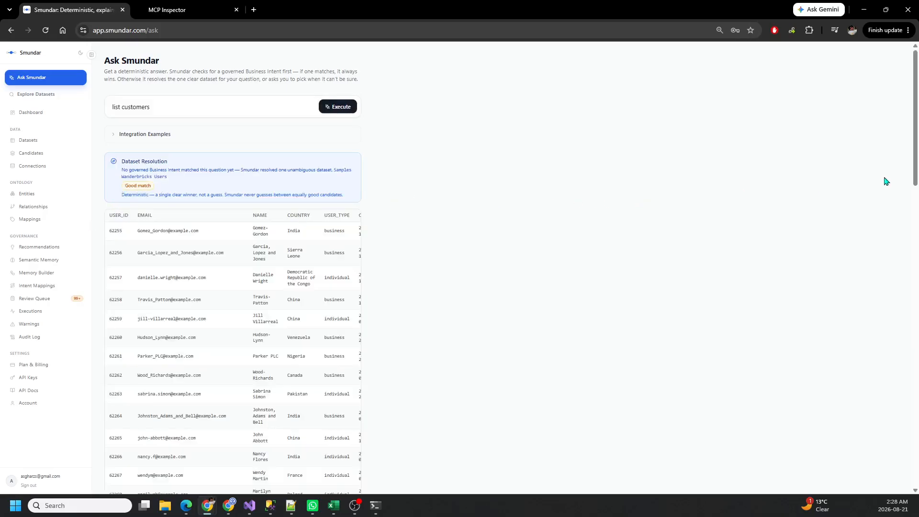
{"action": "left_click_drag", "start_coordinate": [914, 164], "coordinate": [914, 466]}
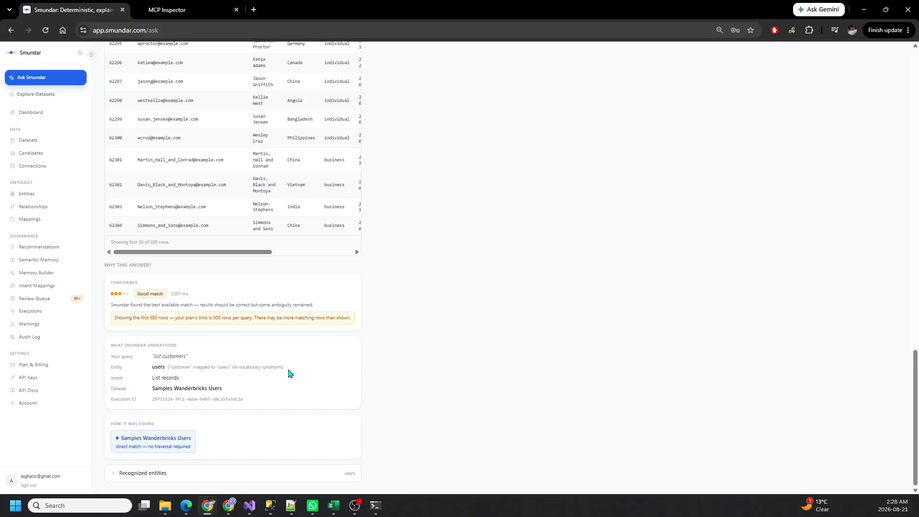
{"action": "left_click_drag", "start_coordinate": [287, 369], "coordinate": [147, 368]}
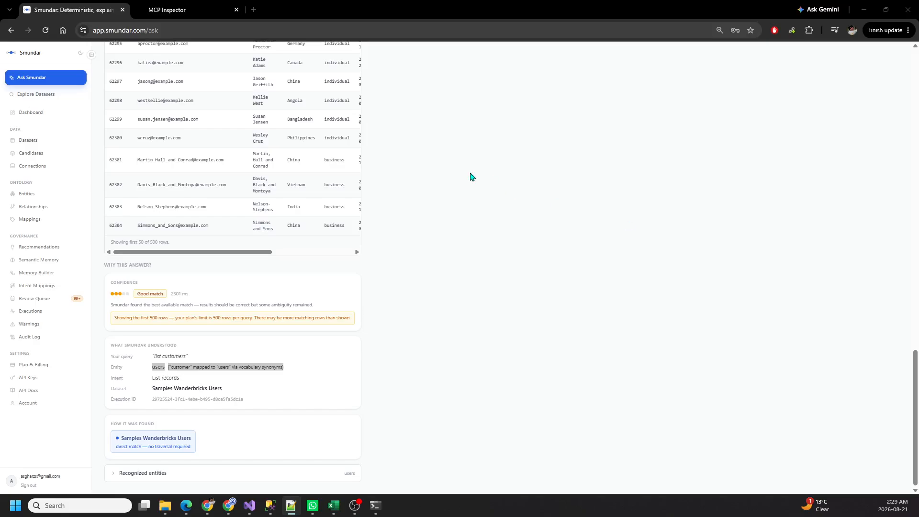
Replace the question with "list me bookings from customer in Canada", execute it and single out the word Canada.
{"action": "left_click", "coordinate": [31, 77]}
{"action": "double_click", "coordinate": [230, 97]}
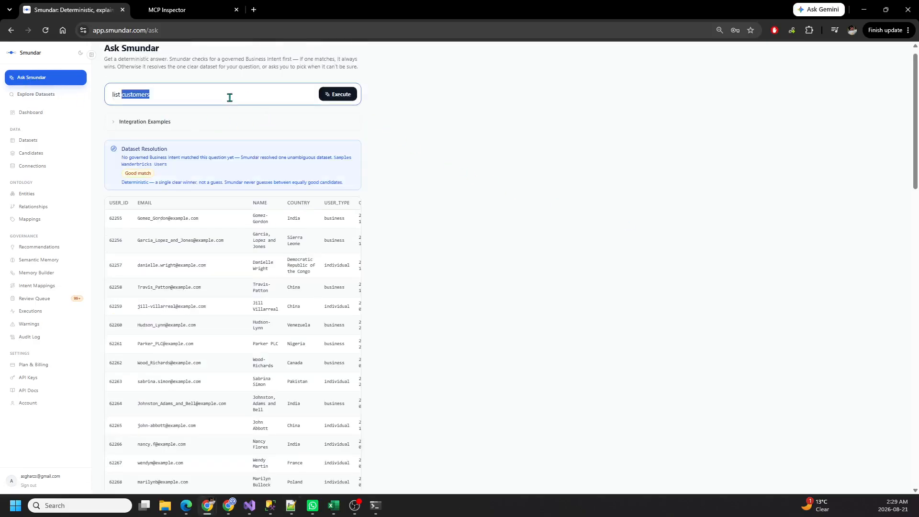
{"action": "key", "text": "ctrl+a"}
{"action": "type", "text": "list me bookings from customer in ("}
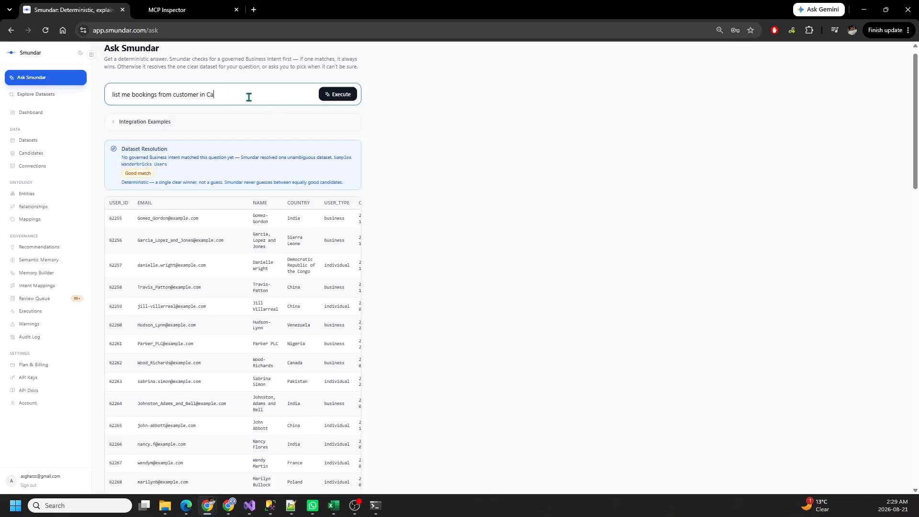
{"action": "left_click", "coordinate": [349, 95]}
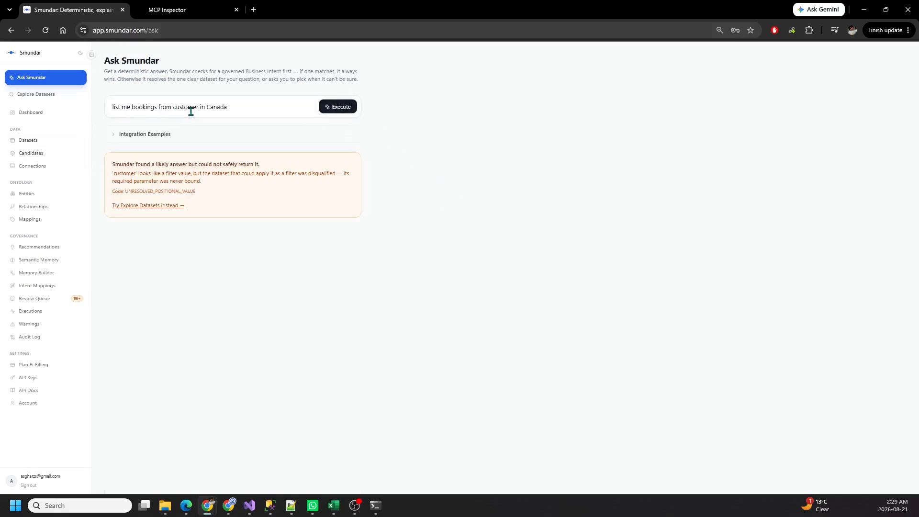
{"action": "left_click_drag", "start_coordinate": [206, 106], "coordinate": [227, 108]}
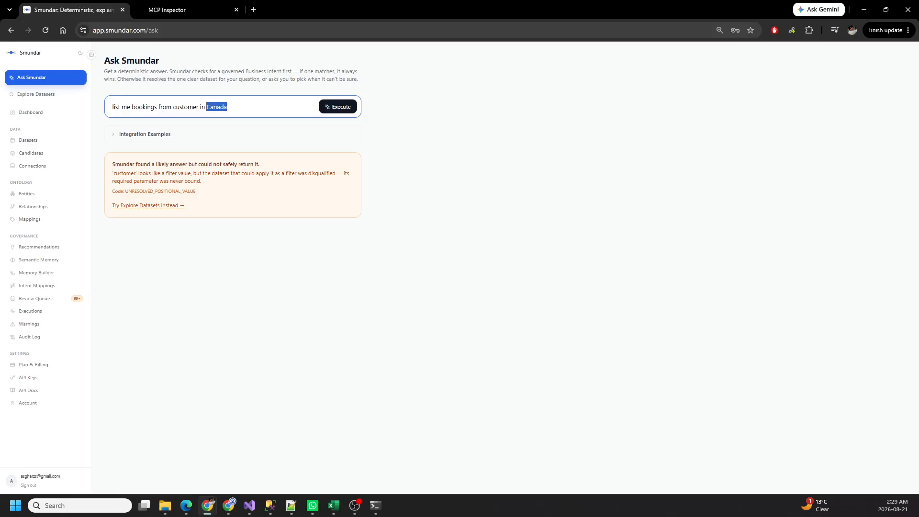
{"action": "left_click", "coordinate": [216, 108]}
{"action": "double_click", "coordinate": [216, 110]}
{"action": "key", "text": "alt+Tab"}
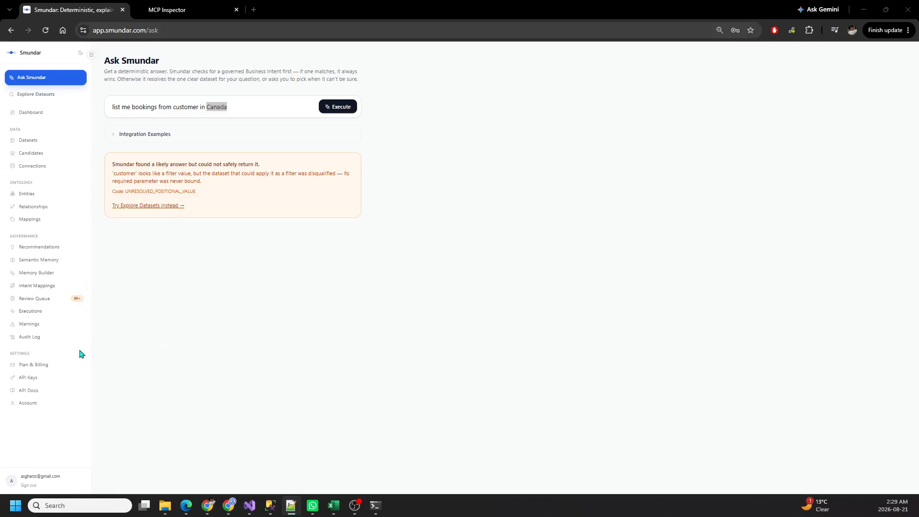
{"action": "left_click", "coordinate": [29, 140]}
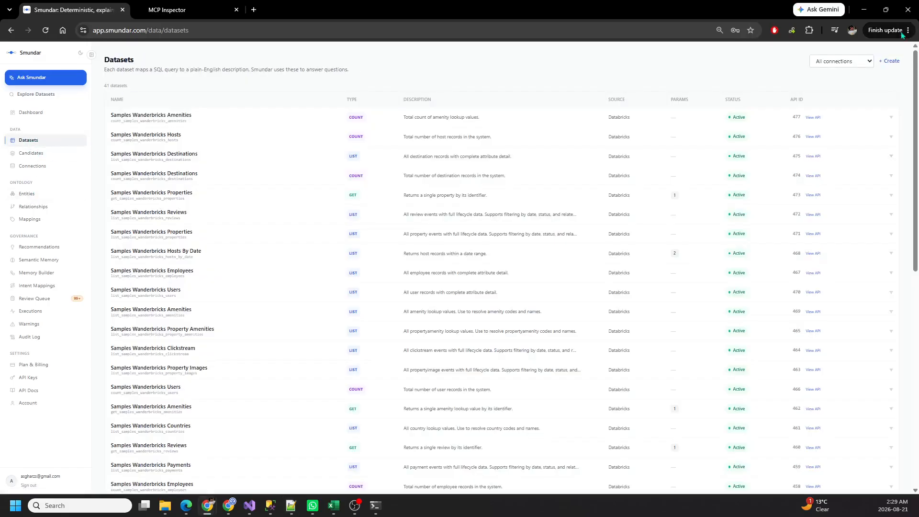
{"action": "left_click", "coordinate": [838, 61]}
{"action": "left_click", "coordinate": [864, 85]}
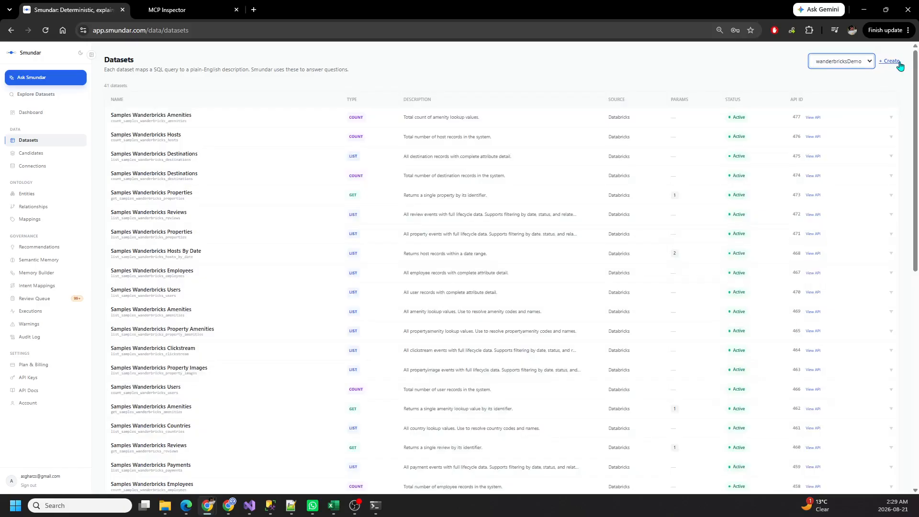
{"action": "left_click", "coordinate": [896, 64]}
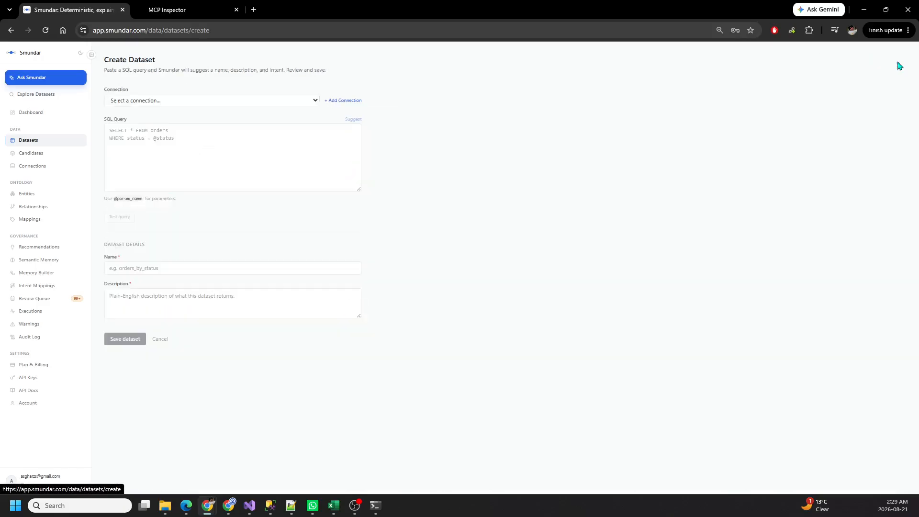
{"action": "left_click", "coordinate": [284, 102]}
{"action": "left_click", "coordinate": [245, 123]}
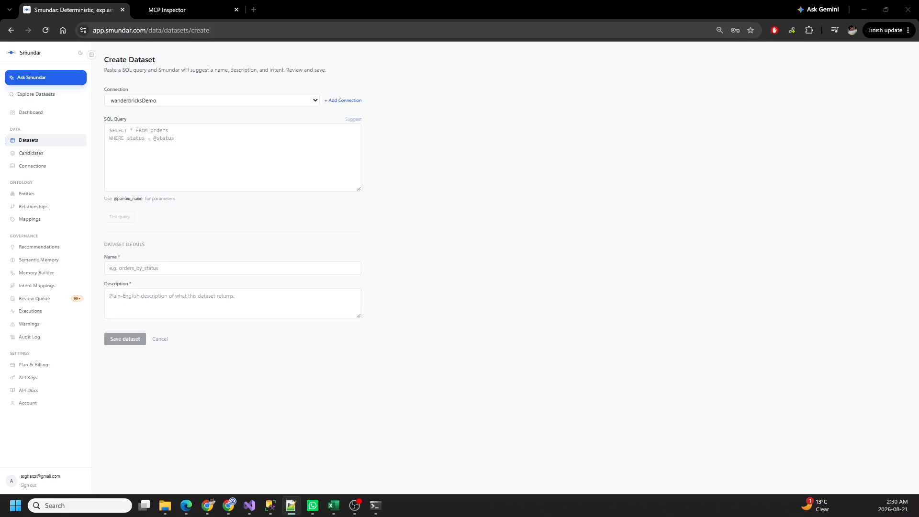
{"action": "left_click", "coordinate": [259, 160]}
{"action": "type", "text": "SELECT user_id FROM samples.wanderbricks.users WHERE LOWER(country) = LOWER(@country)"}
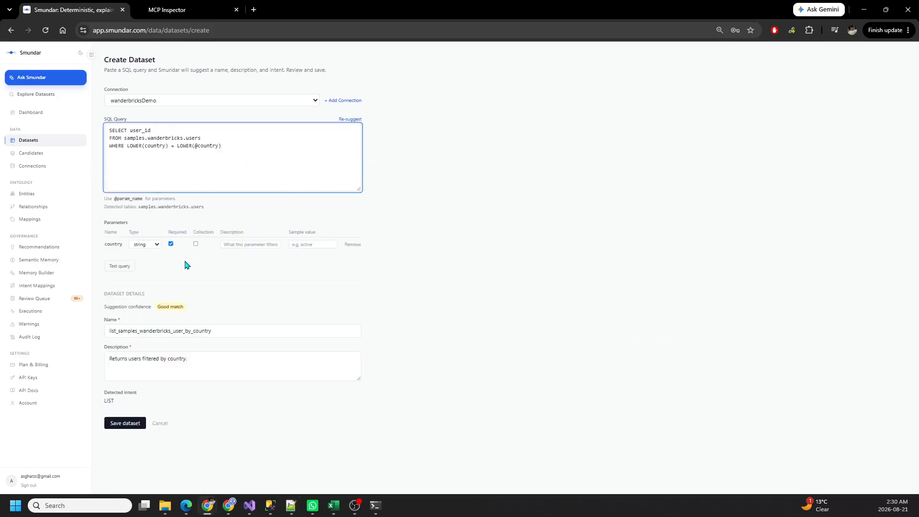
Set the country parameter's sample value to Canada and test the query.
{"action": "left_click", "coordinate": [307, 246]}
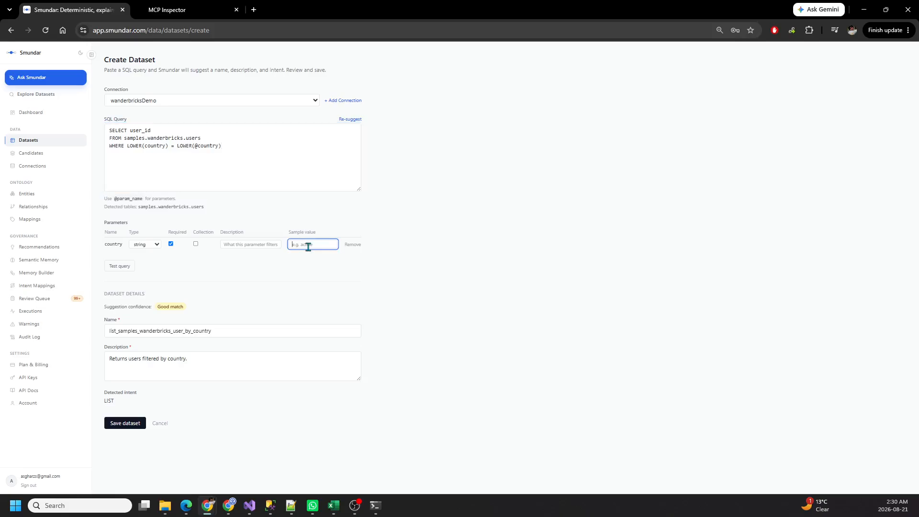
{"action": "type", "text": "Canada"}
{"action": "left_click", "coordinate": [120, 271]}
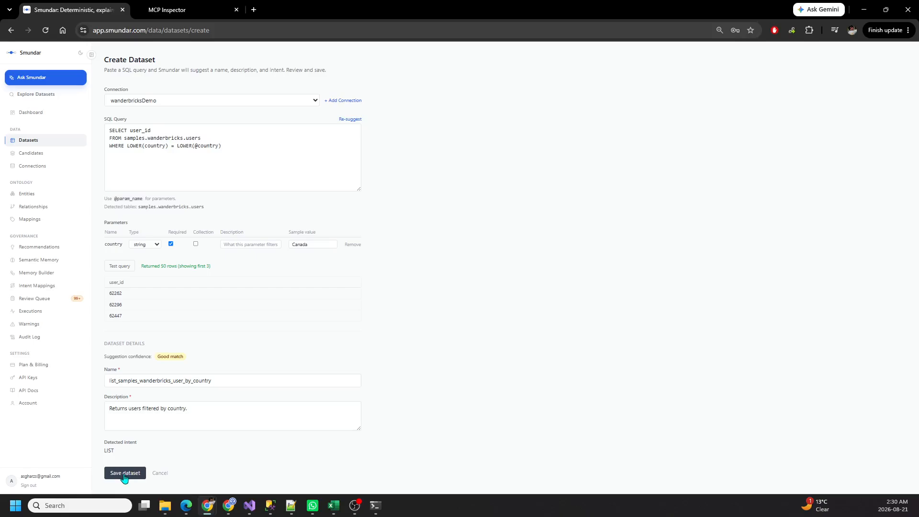
Name the dataset list_samples_wanderbricks_user_by_country_Groundings, save it and look over its detail page.
{"action": "left_click", "coordinate": [217, 380]}
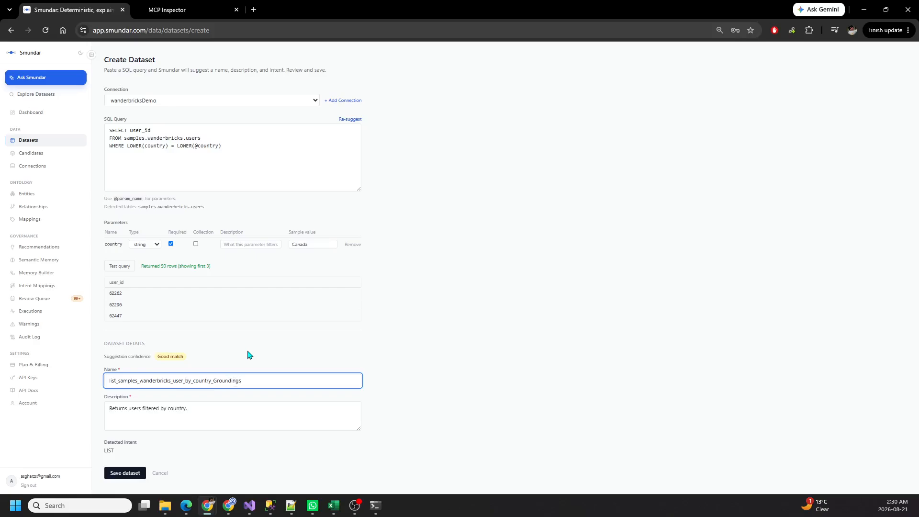
{"action": "left_click", "coordinate": [118, 474]}
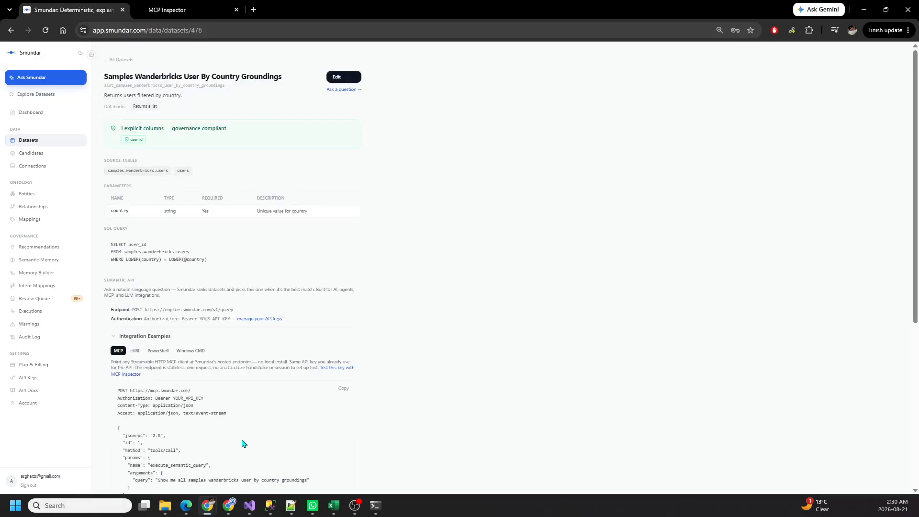
{"action": "scroll", "coordinate": [314, 243], "scroll_direction": "down", "scroll_amount": 5}
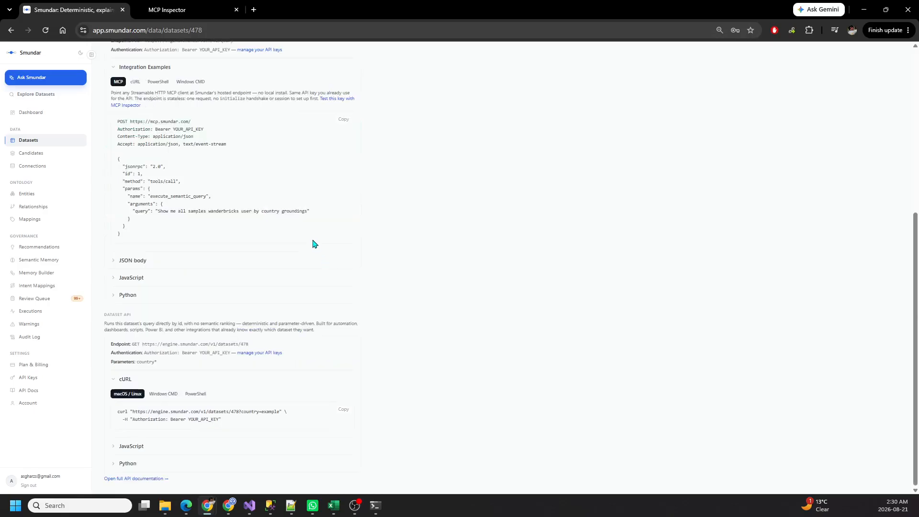
{"action": "scroll", "coordinate": [313, 244], "scroll_direction": "up", "scroll_amount": 5}
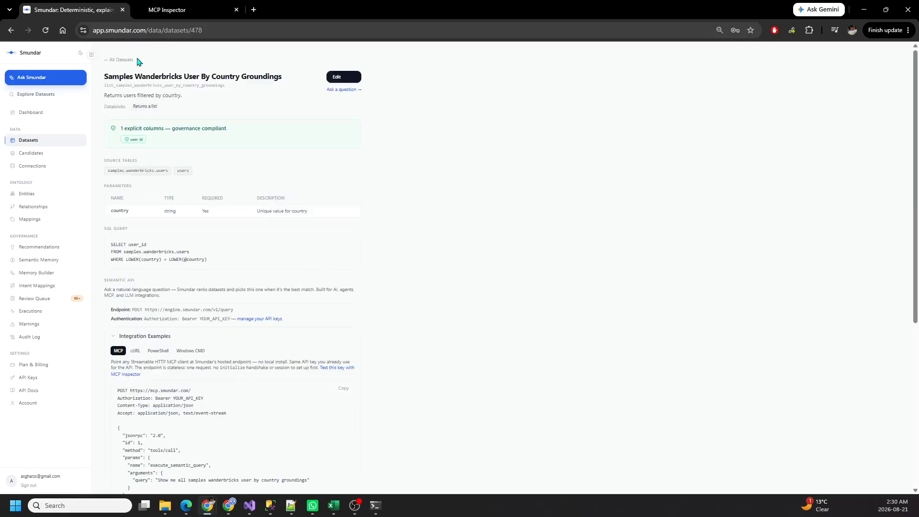
Open the User By Country Groundings dataset for editing, enable its grounding capability and save the details.
{"action": "left_click", "coordinate": [25, 142]}
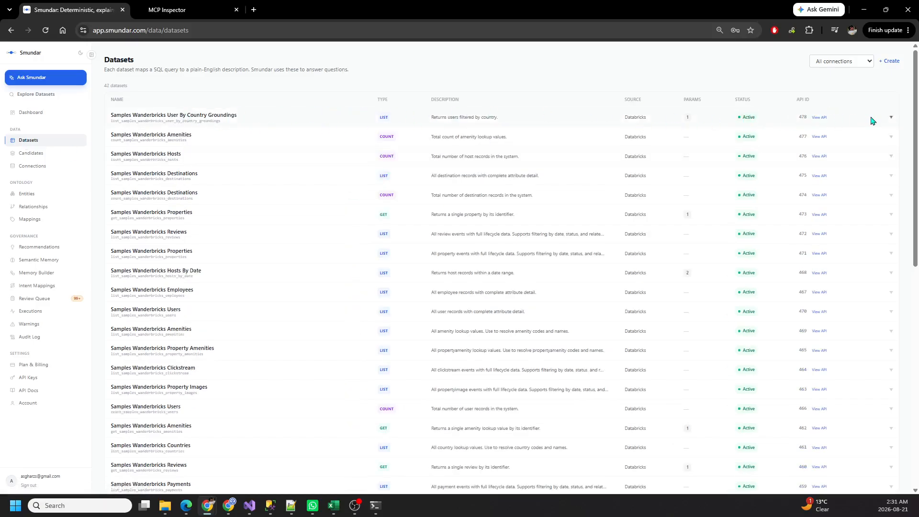
{"action": "left_click", "coordinate": [890, 118]}
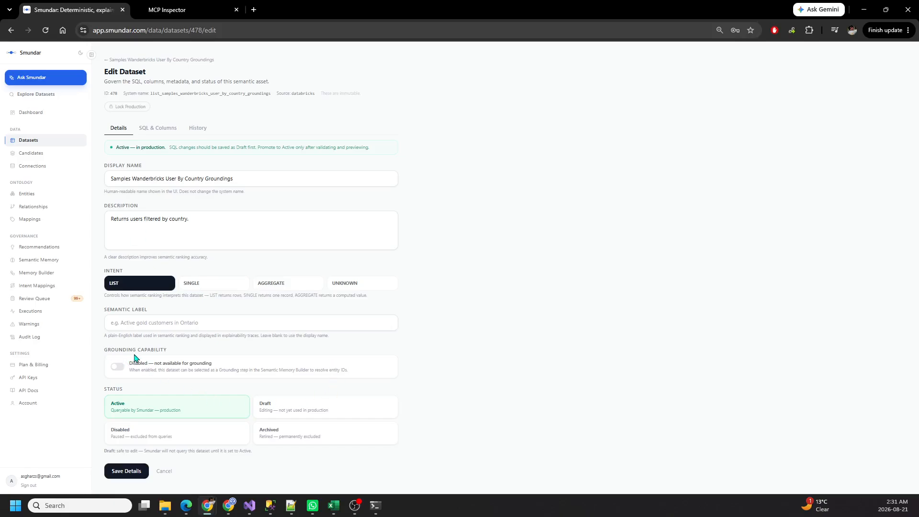
{"action": "left_click", "coordinate": [119, 370]}
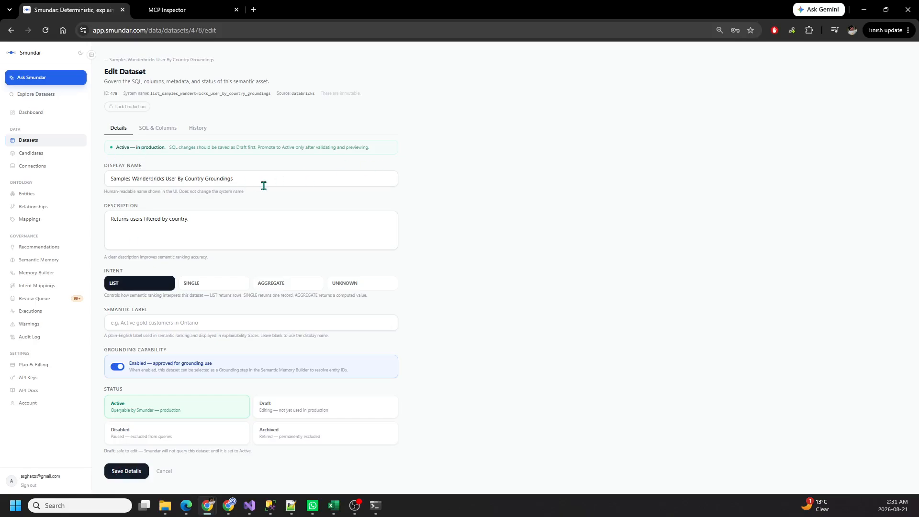
{"action": "left_click", "coordinate": [118, 472]}
{"action": "key", "text": "alt+Tab"}
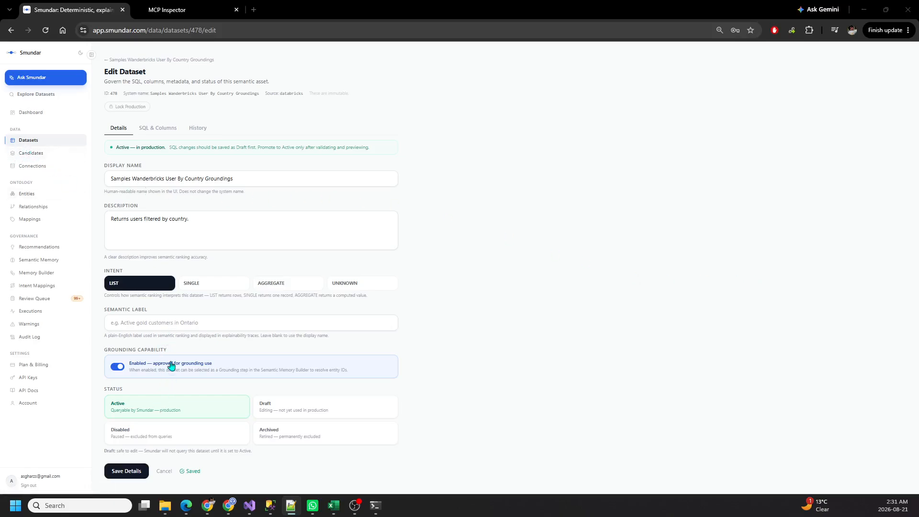
{"action": "left_click", "coordinate": [31, 142]}
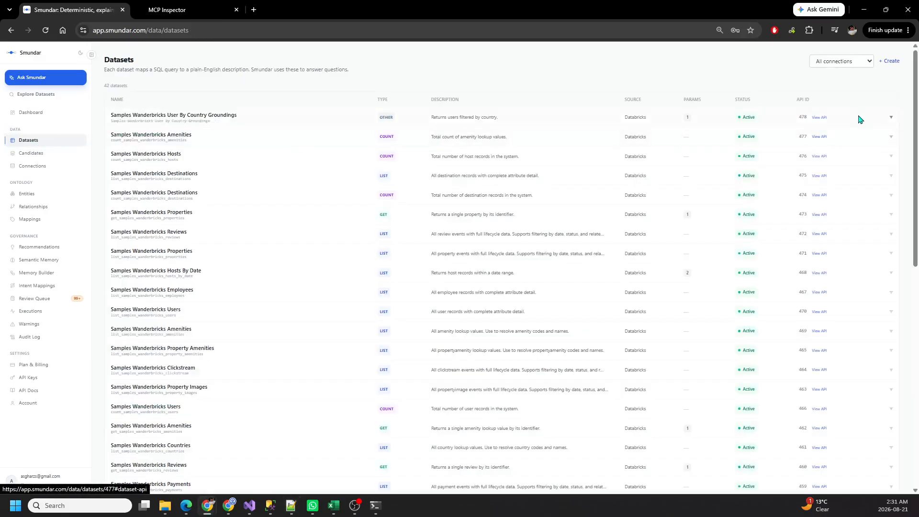
{"action": "left_click", "coordinate": [866, 64]}
{"action": "left_click", "coordinate": [838, 86]}
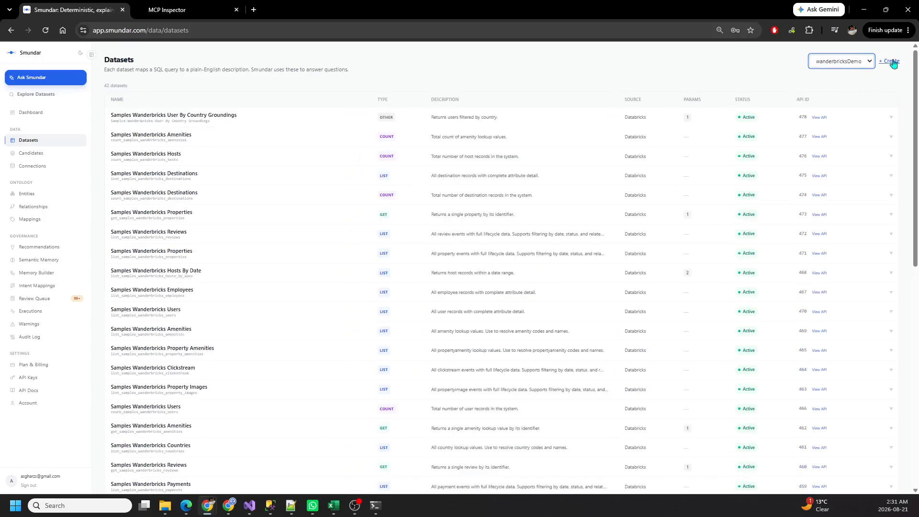
{"action": "left_click", "coordinate": [889, 61]}
{"action": "left_click", "coordinate": [228, 161]}
{"action": "left_click", "coordinate": [234, 105]}
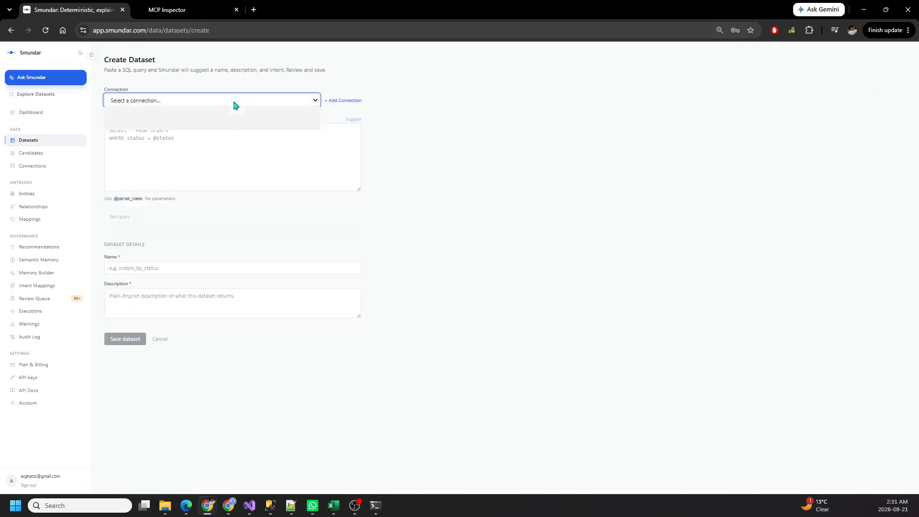
{"action": "left_click", "coordinate": [231, 123]}
{"action": "left_click", "coordinate": [220, 156]}
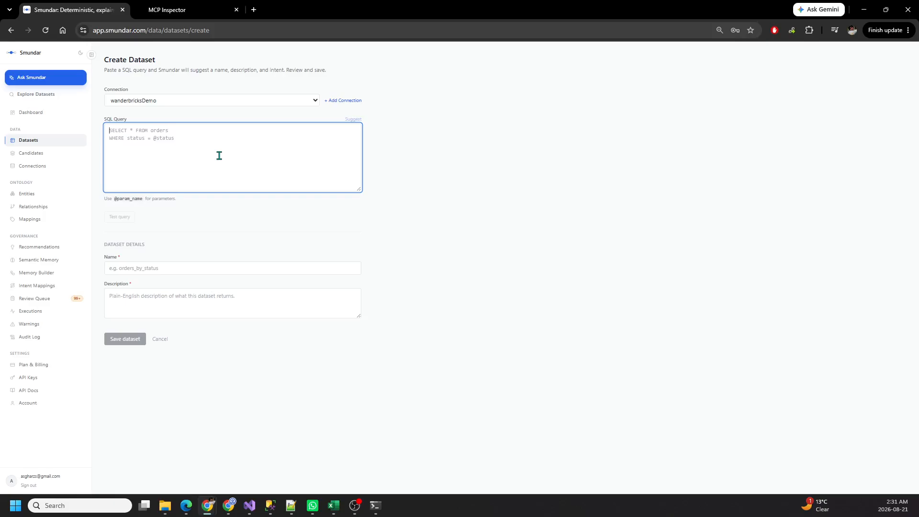
{"action": "key", "text": "ctrl+v"}
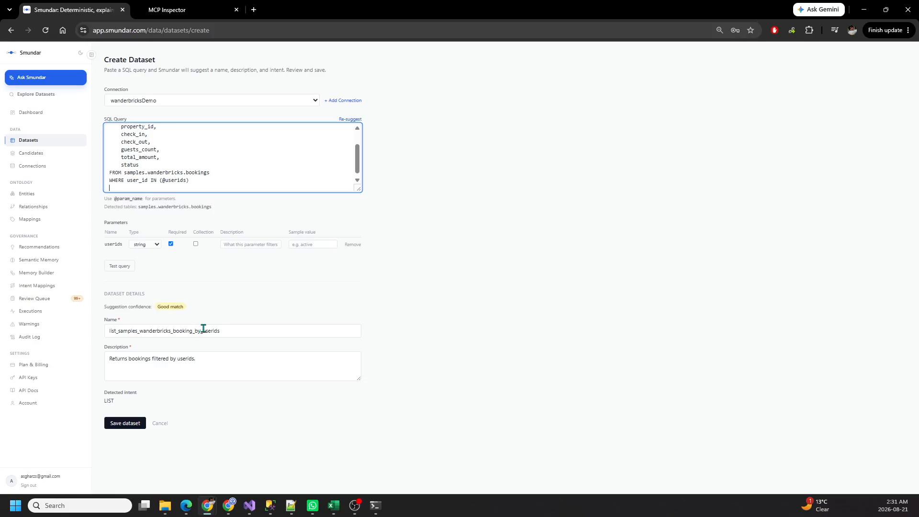
Set the userids parameter's type to number and mark it as a collection.
{"action": "left_click", "coordinate": [156, 245]}
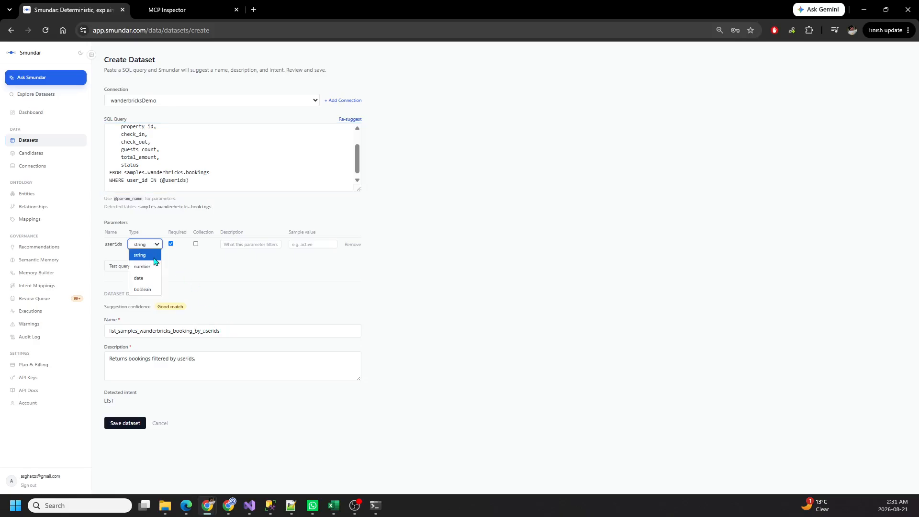
{"action": "left_click", "coordinate": [154, 268]}
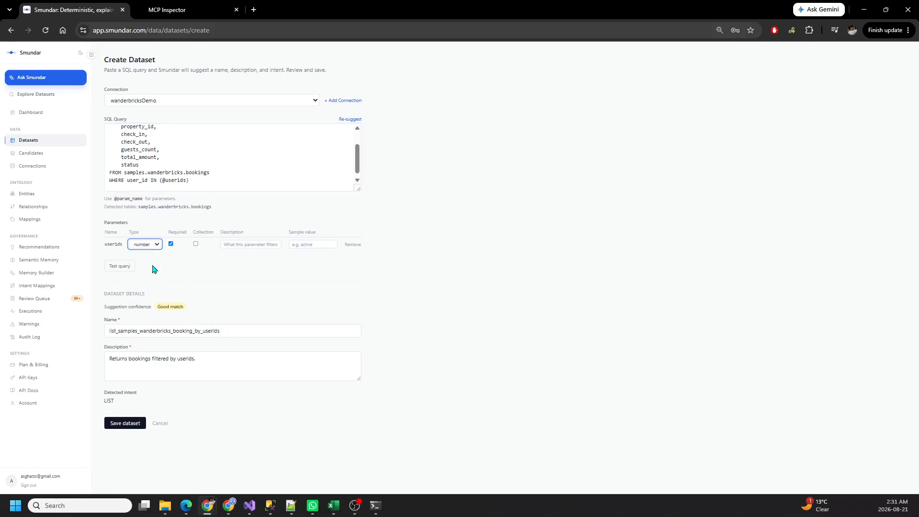
{"action": "left_click", "coordinate": [195, 244]}
Name the bookings dataset list_samples_wanderbricks_booking_by_userids_Main11 and save it.
{"action": "left_click", "coordinate": [219, 330]}
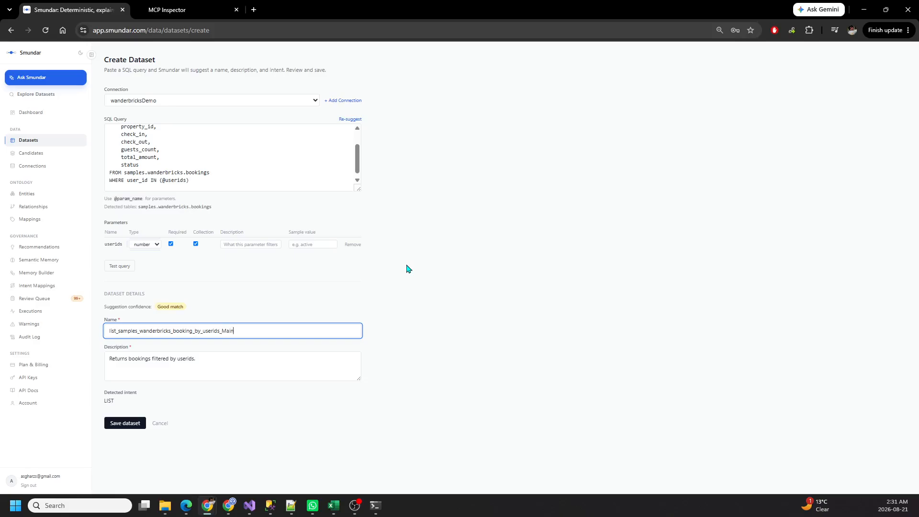
{"action": "type", "text": "_Main11"}
{"action": "left_click", "coordinate": [121, 428]}
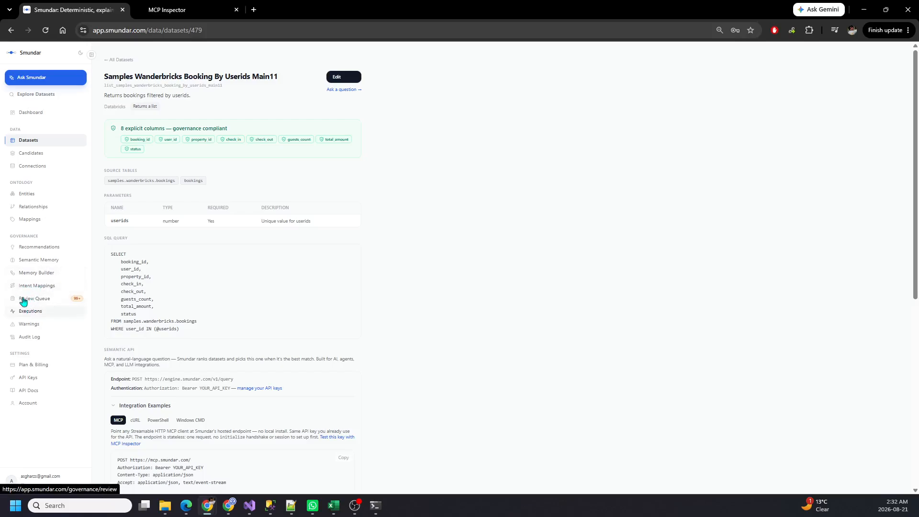
In the Semantic Memory Builder, analyze the business question "list me bookings from customer in {country}" for the wanderbricksDemo connection.
{"action": "left_click", "coordinate": [28, 272]}
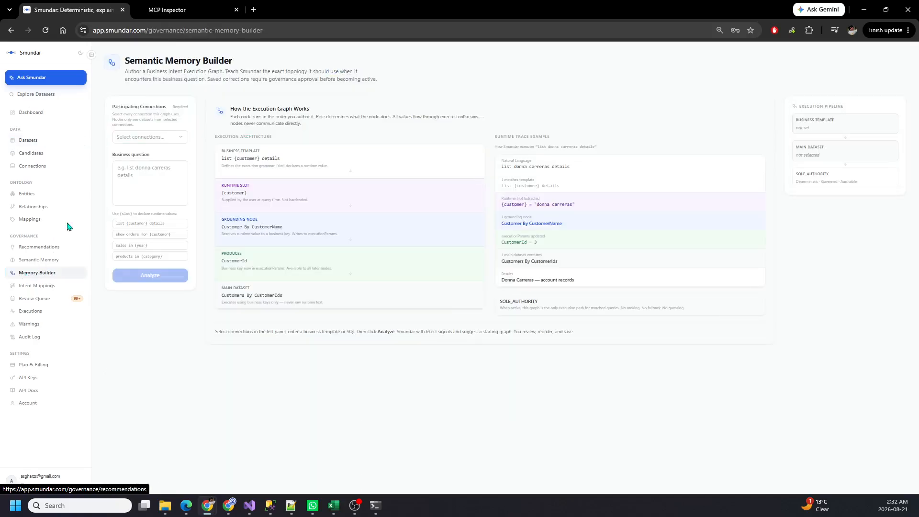
{"action": "left_click", "coordinate": [185, 145]}
{"action": "left_click", "coordinate": [143, 172]}
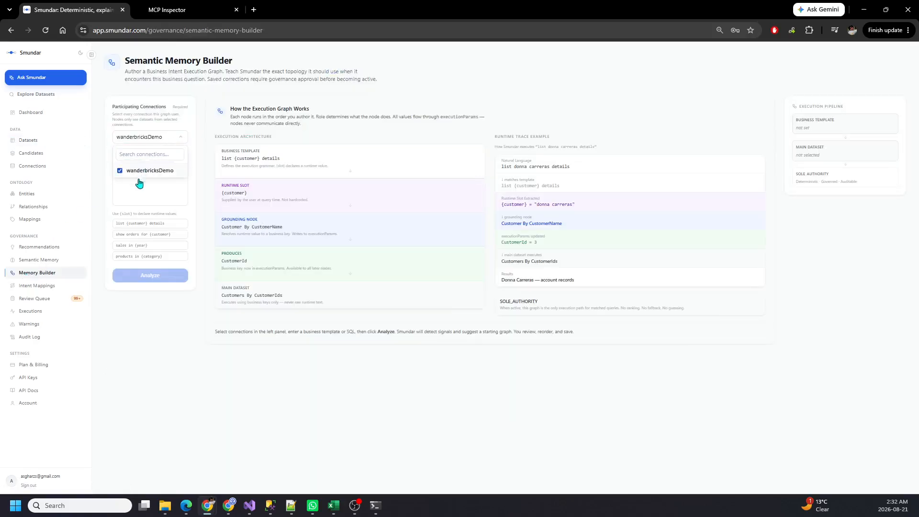
{"action": "left_click", "coordinate": [137, 193]}
{"action": "key", "text": "alt+Tab"}
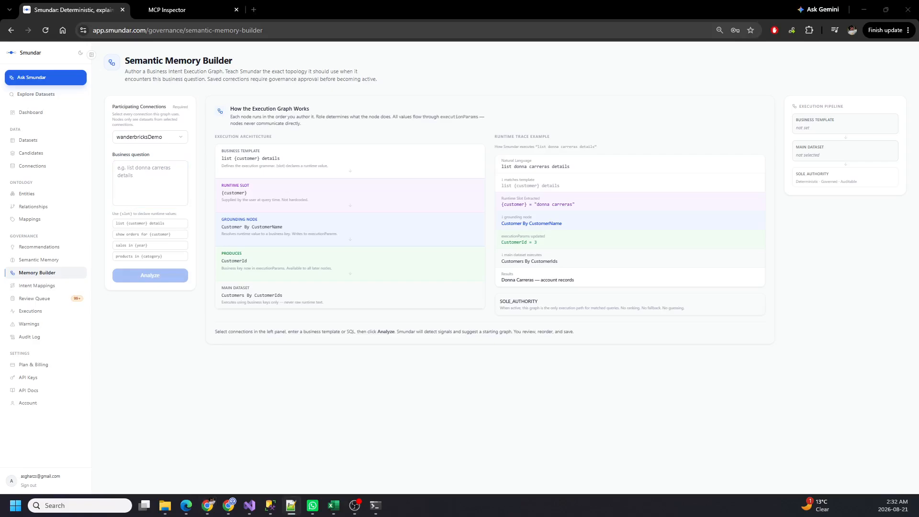
{"action": "left_click", "coordinate": [154, 184]}
{"action": "type", "text": "list me bookings from customer in {country}"}
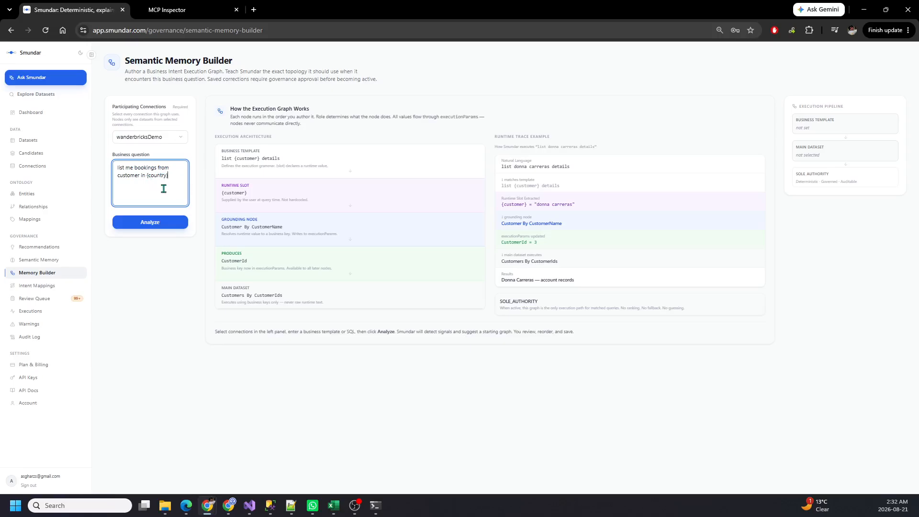
{"action": "left_click_drag", "start_coordinate": [147, 175], "coordinate": [166, 176]}
{"action": "left_click", "coordinate": [165, 226]}
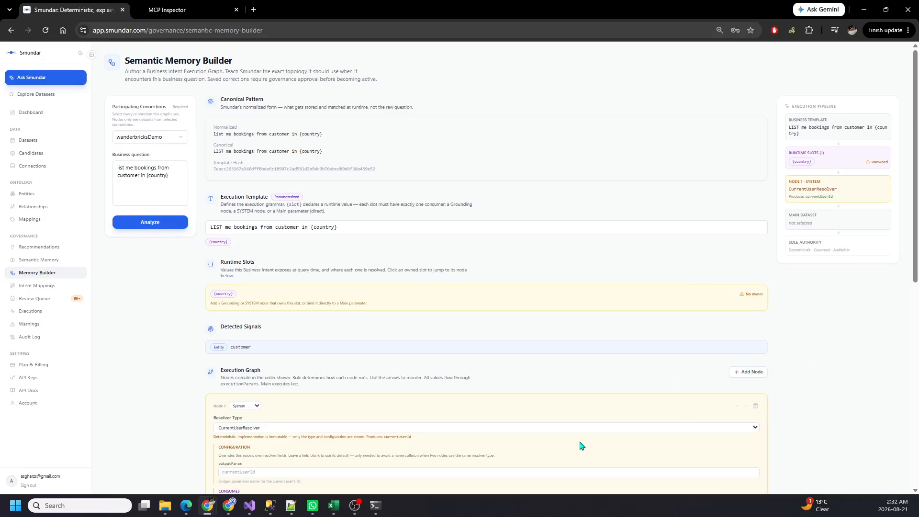
Change the first execution node to Grounding with the Samples Wanderbricks User By Country Groundings dataset and Collection output mode.
{"action": "scroll", "coordinate": [916, 217], "scroll_direction": "down", "scroll_amount": 4}
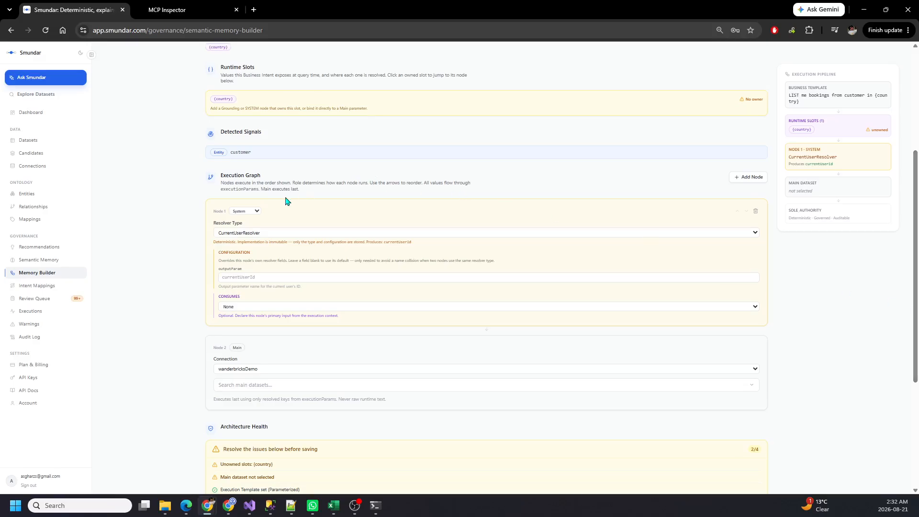
{"action": "left_click", "coordinate": [245, 210]}
{"action": "left_click", "coordinate": [248, 226]}
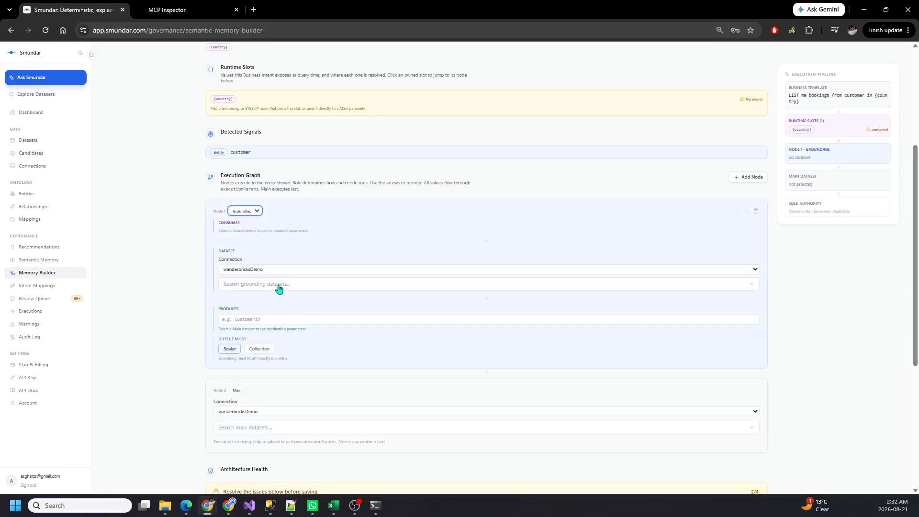
{"action": "left_click", "coordinate": [749, 287]}
{"action": "left_click", "coordinate": [749, 287]}
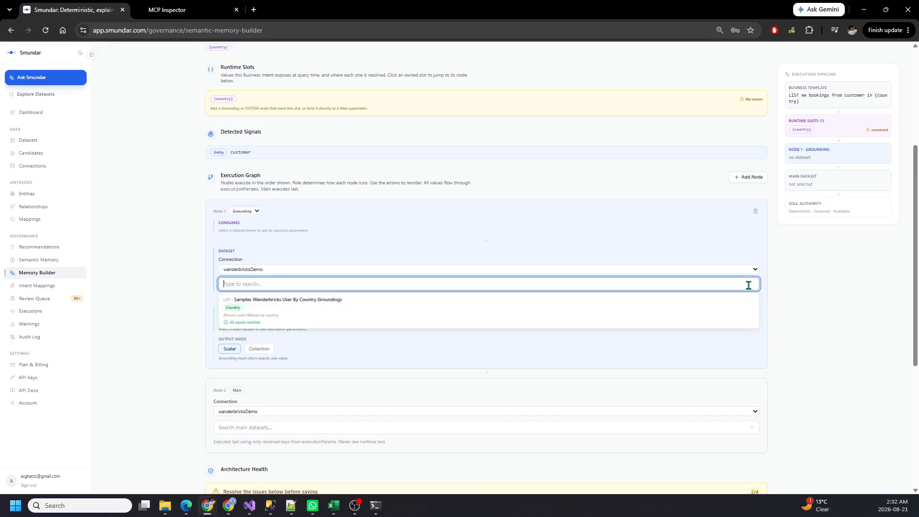
{"action": "left_click", "coordinate": [270, 302]}
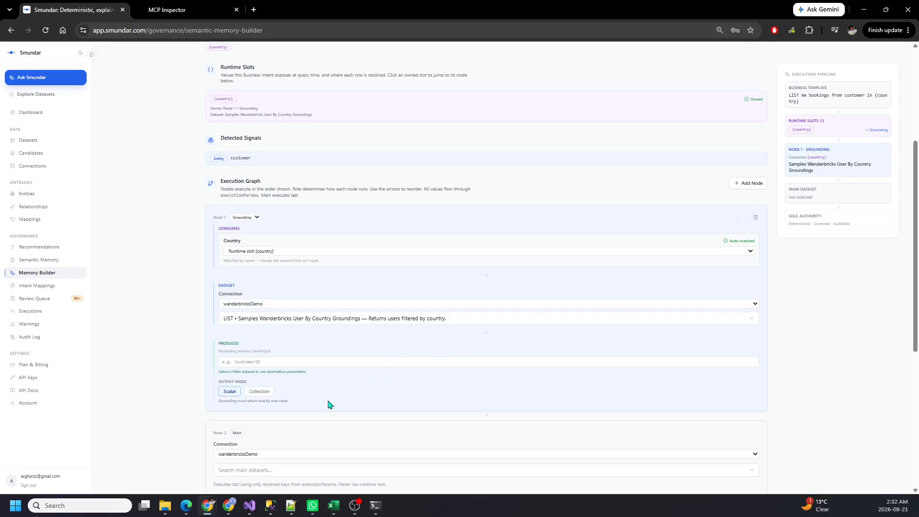
{"action": "left_click", "coordinate": [260, 393]}
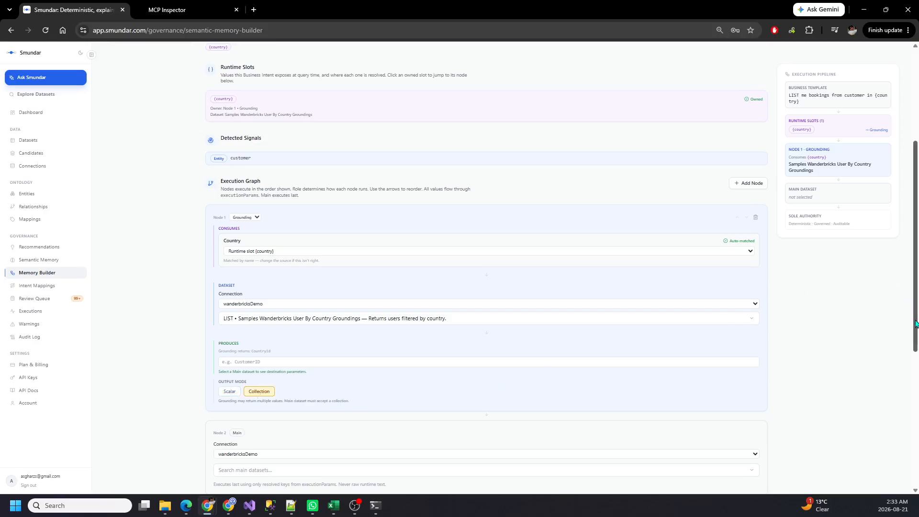
Choose Samples Wanderbricks Booking By Userids Main11 as the main dataset and teach Smundar the graph as a Business Intent.
{"action": "left_click_drag", "start_coordinate": [911, 313], "coordinate": [911, 410]}
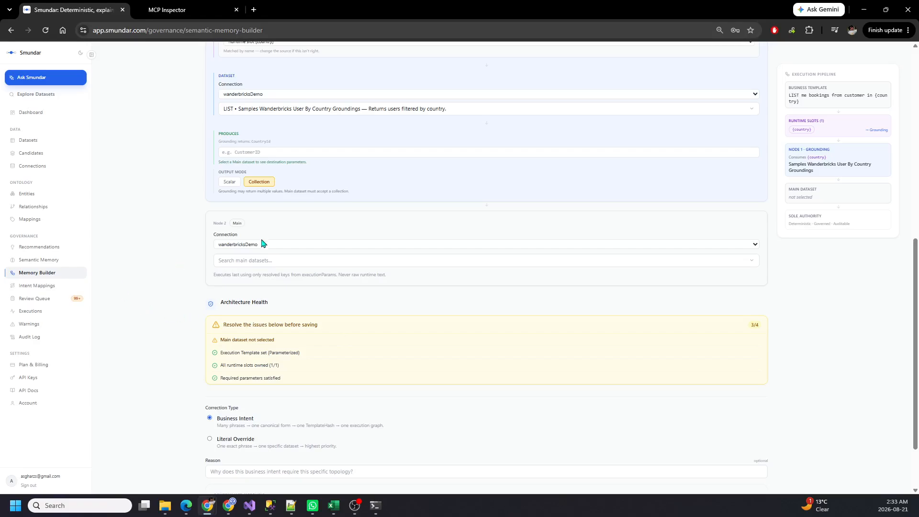
{"action": "left_click", "coordinate": [272, 265]}
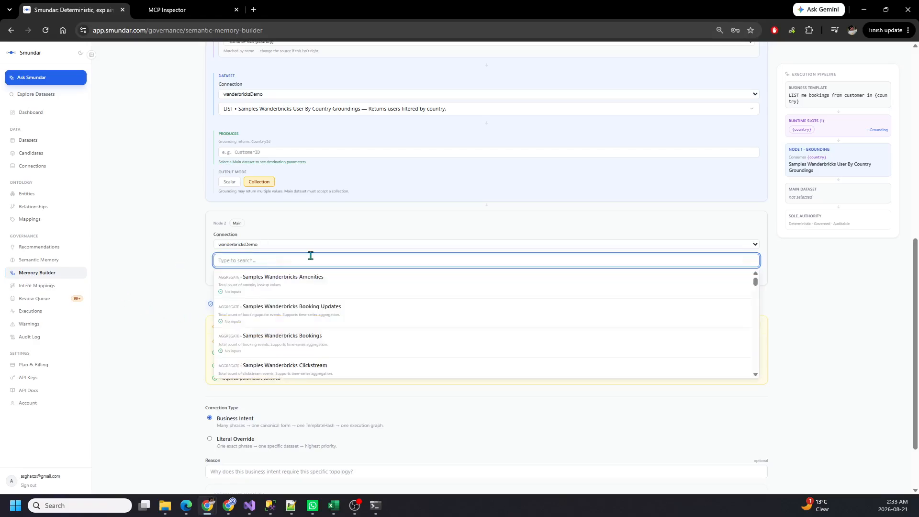
{"action": "type", "text": "main"}
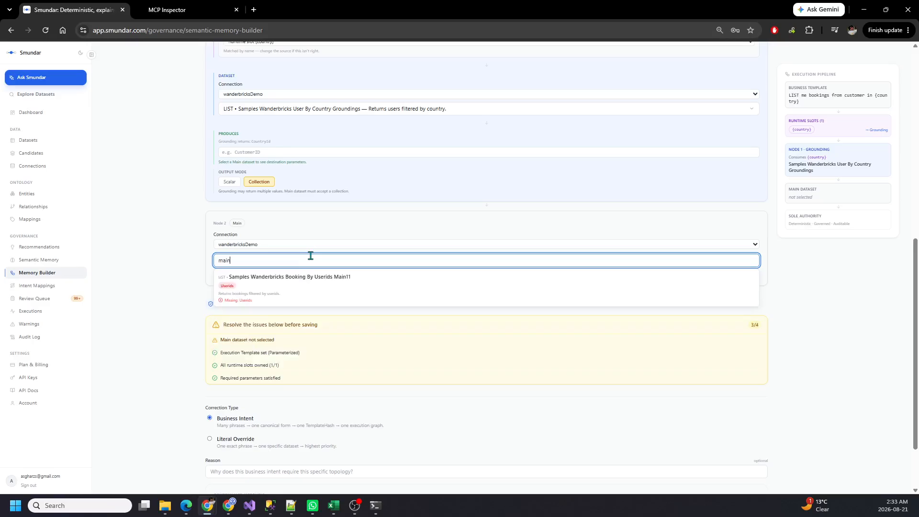
{"action": "left_click", "coordinate": [261, 286]}
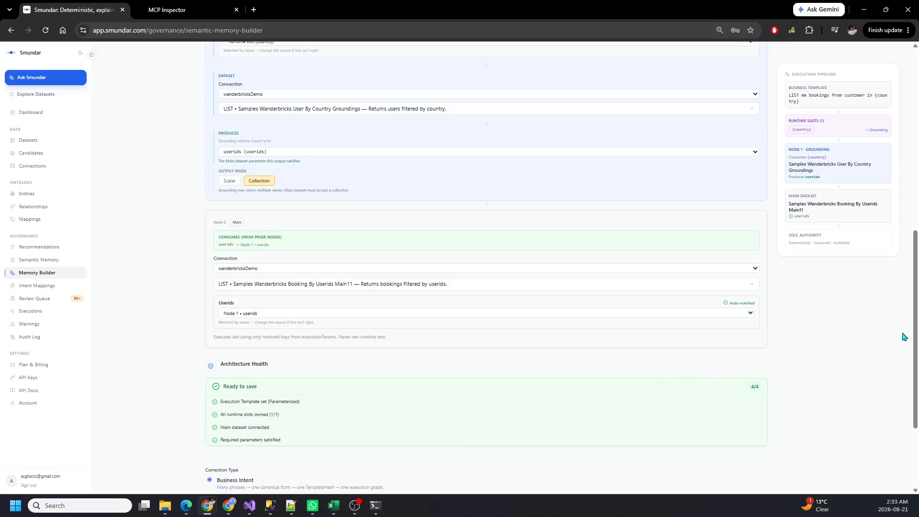
{"action": "scroll", "coordinate": [574, 416], "scroll_direction": "down", "scroll_amount": 3}
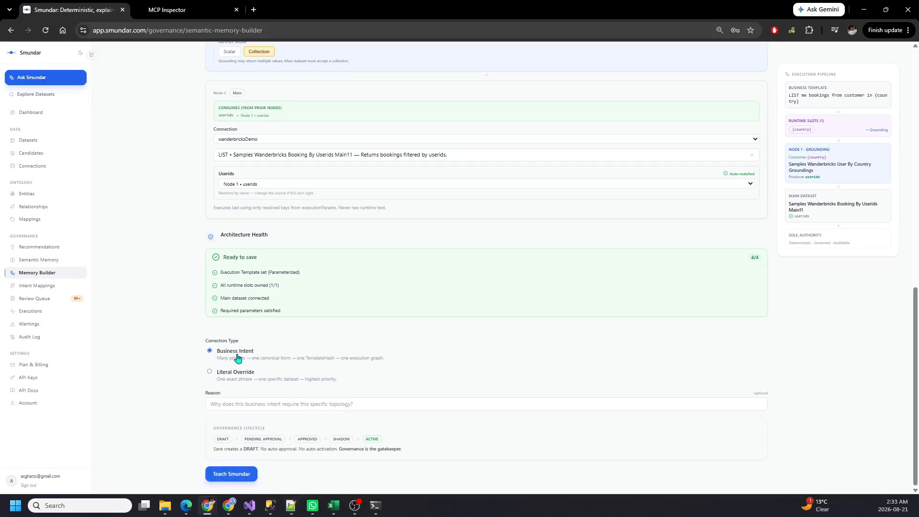
{"action": "left_click", "coordinate": [221, 474]}
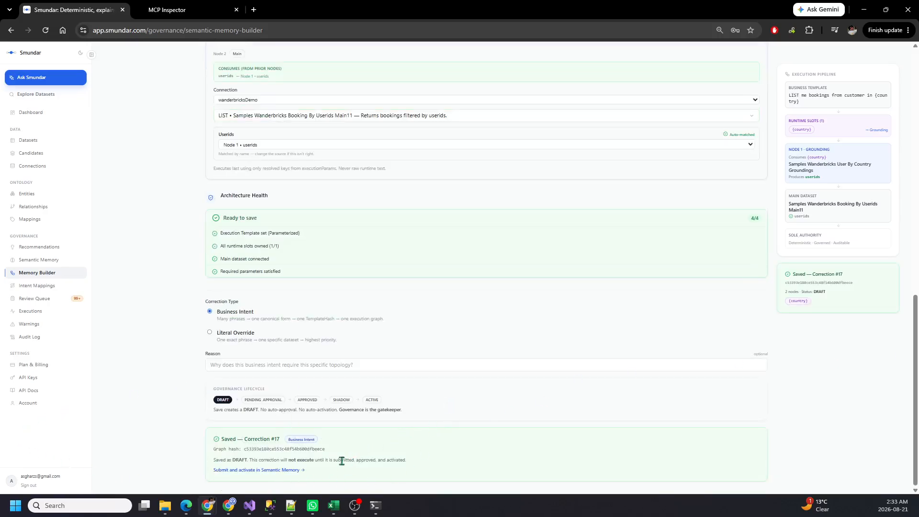
Submit the "list me bookings from customer in {country}" intent for approval in Semantic Memory, and approve and activate it.
{"action": "left_click", "coordinate": [237, 469]}
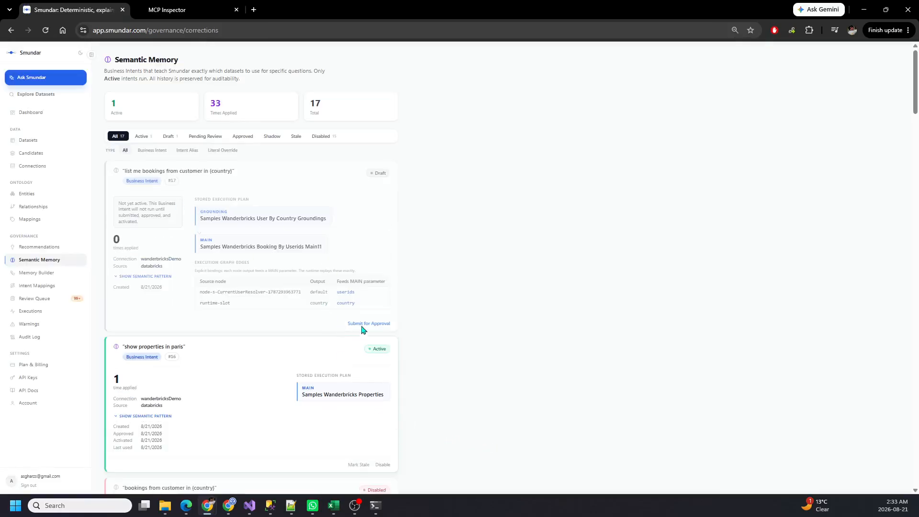
{"action": "left_click", "coordinate": [362, 325]}
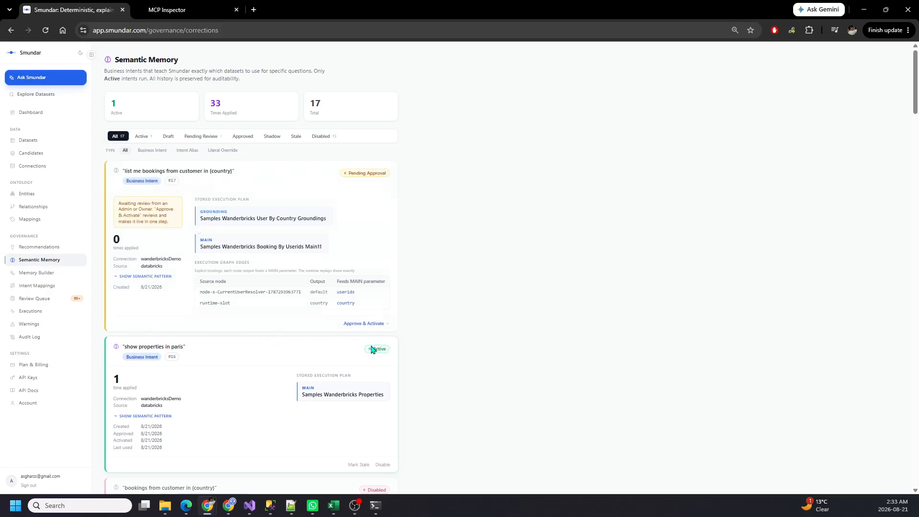
{"action": "left_click", "coordinate": [362, 323]}
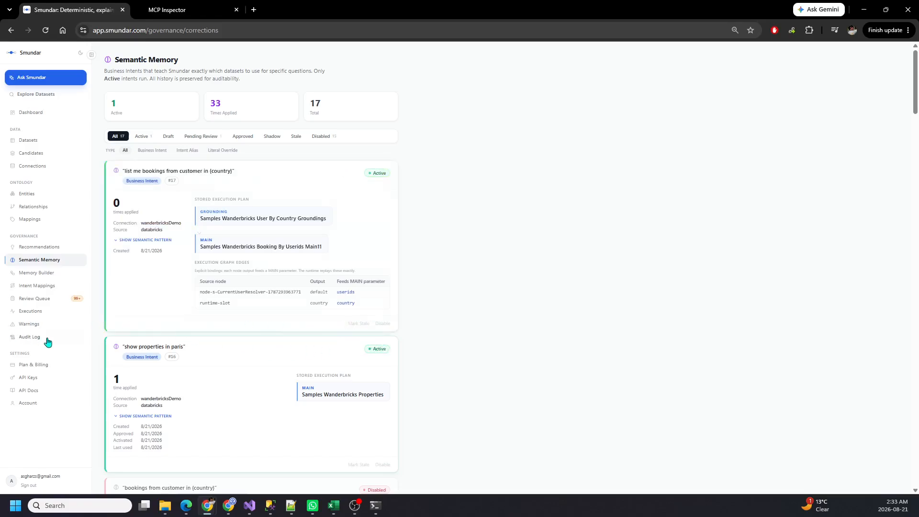
Ask Smundar "list me bookings from customer in Canada".
{"action": "left_click", "coordinate": [37, 82]}
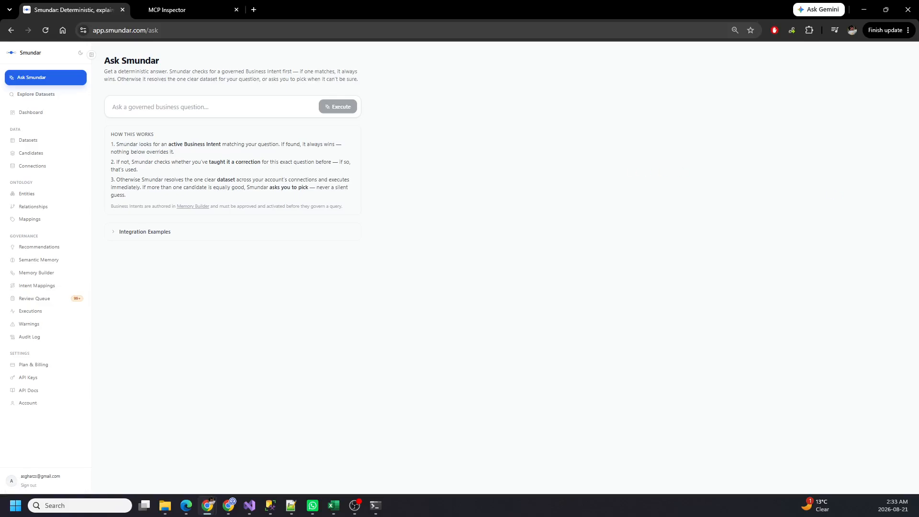
{"action": "key", "text": "alt+Tab"}
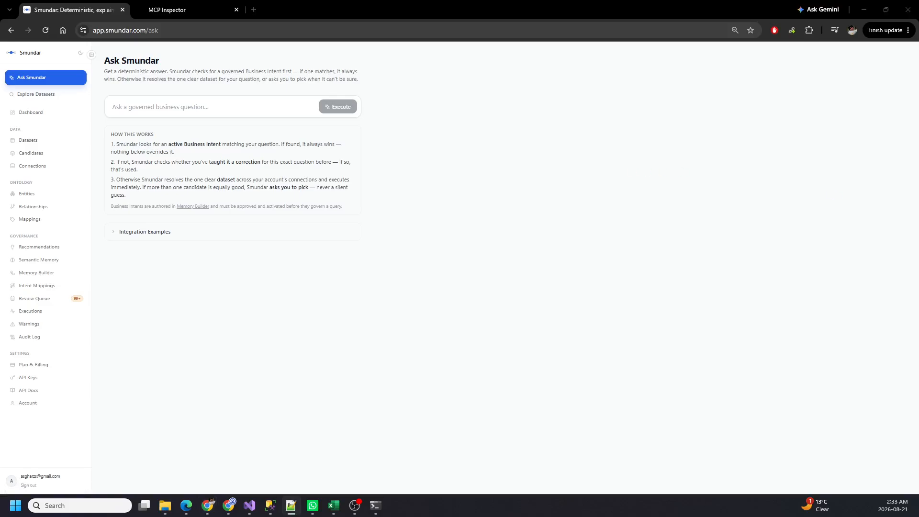
{"action": "left_click", "coordinate": [224, 105]}
{"action": "type", "text": "list me bookings from customer in"}
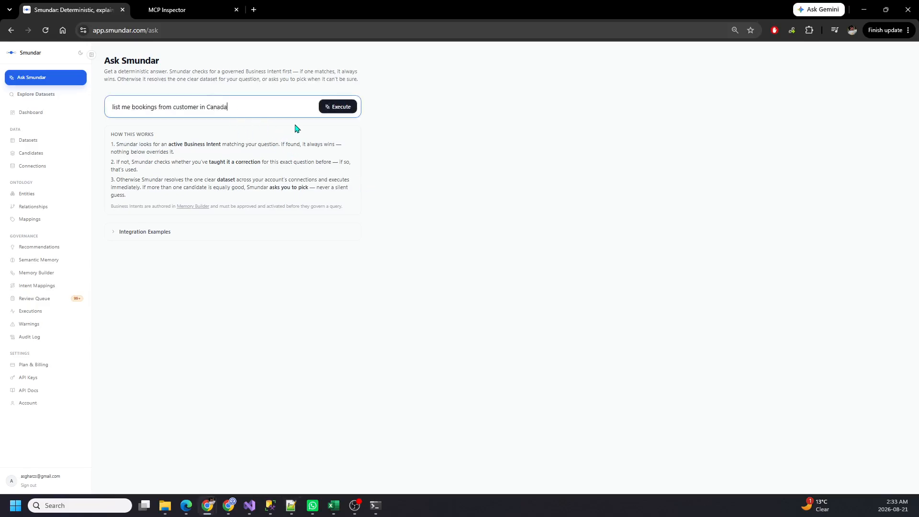
{"action": "key", "text": "Return"}
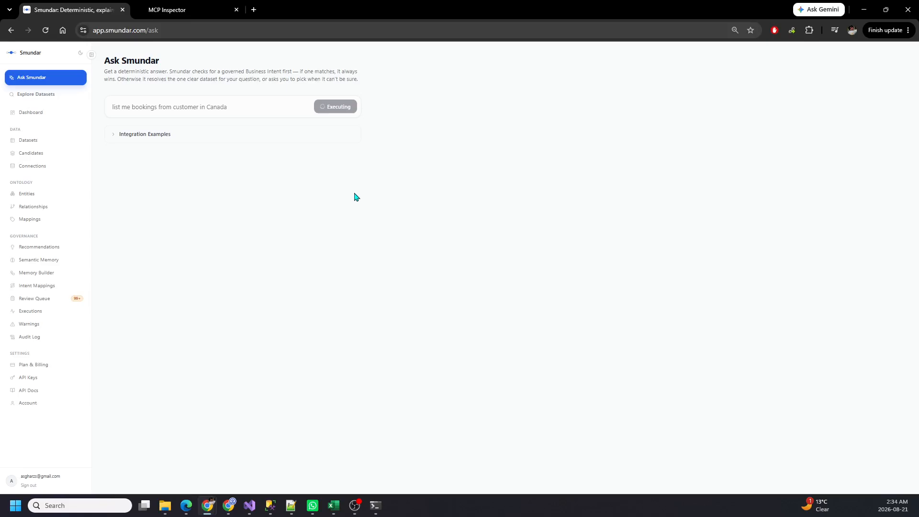
Ask the same bookings question for India and review the result rows and the answer's explanation.
{"action": "double_click", "coordinate": [214, 108]}
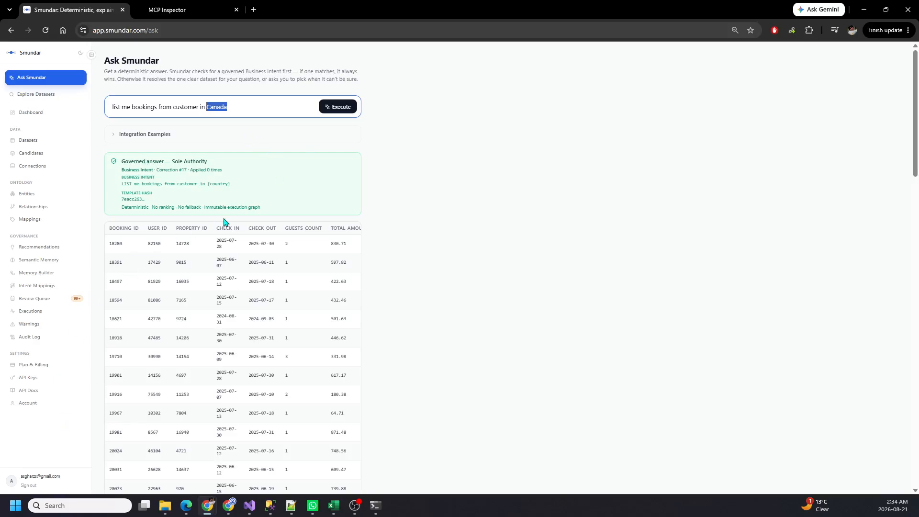
{"action": "type", "text": "Indi"}
{"action": "left_click", "coordinate": [340, 107]}
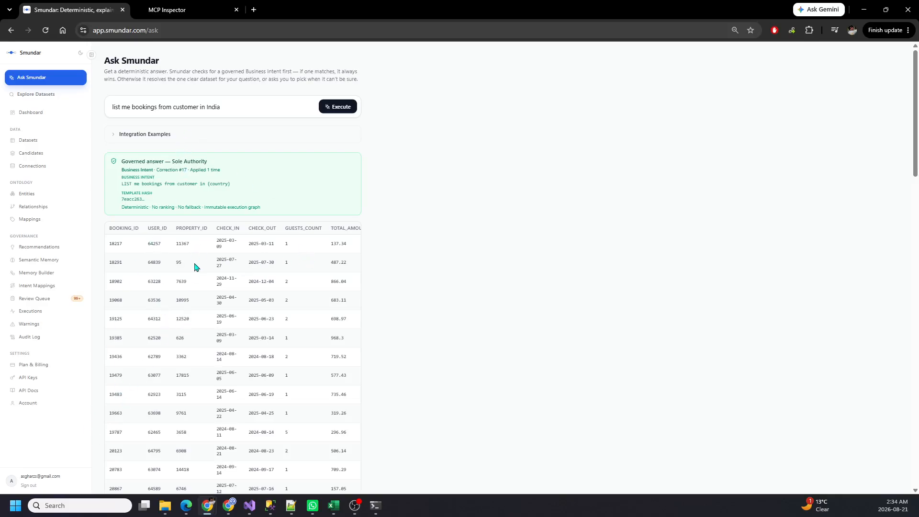
{"action": "scroll", "coordinate": [195, 266], "scroll_direction": "down", "scroll_amount": 20}
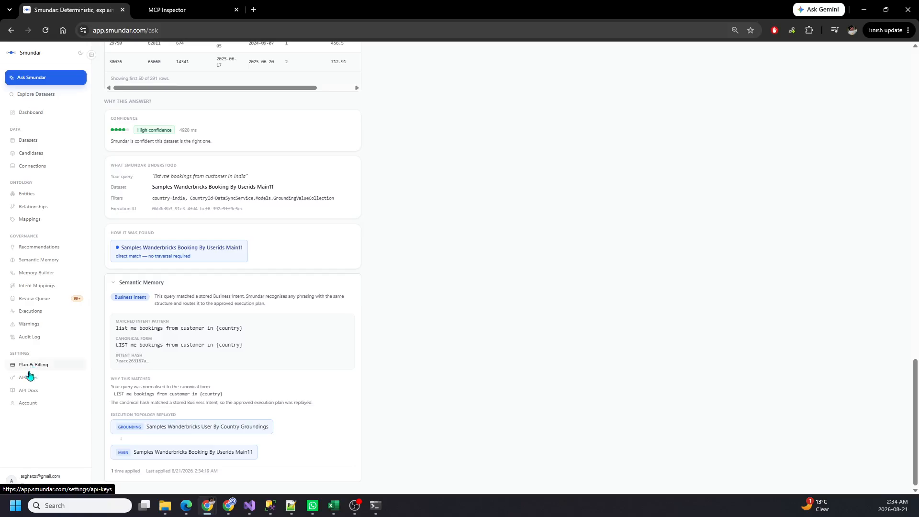
Review the governance records in the Audit Log, Warnings and Executions, including the latest unrecognized-noun warning.
{"action": "left_click", "coordinate": [24, 337]}
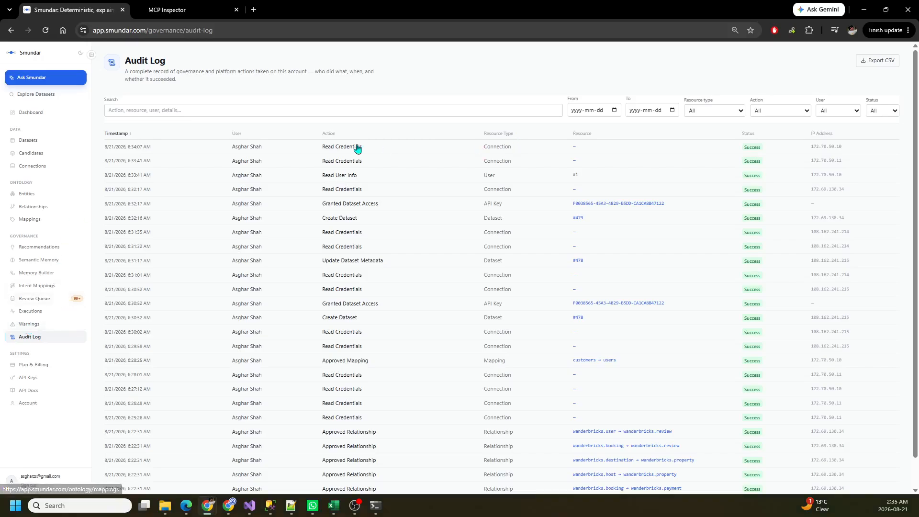
{"action": "left_click", "coordinate": [28, 323]}
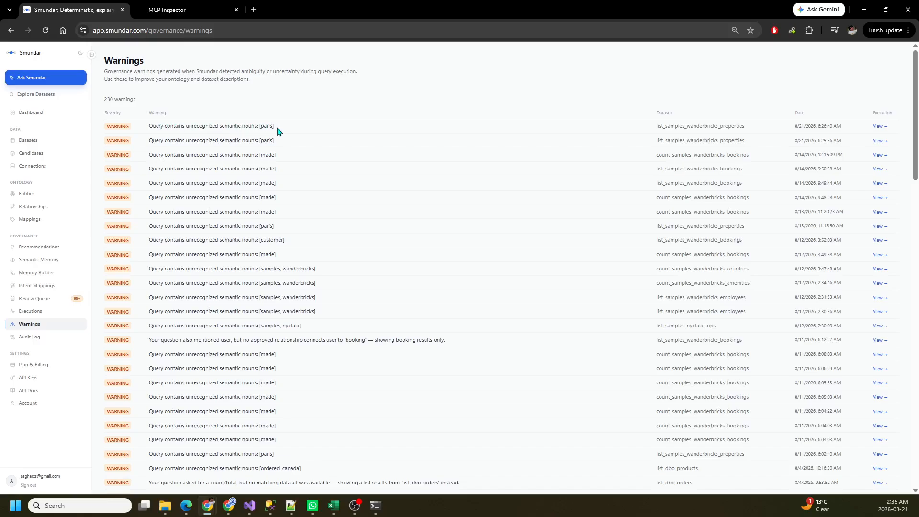
{"action": "left_click_drag", "start_coordinate": [278, 128], "coordinate": [149, 127]}
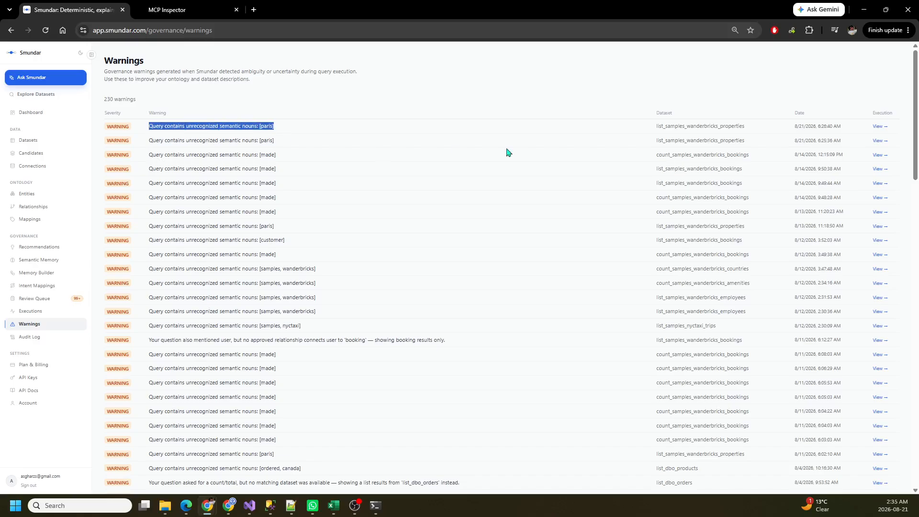
{"action": "left_click", "coordinate": [35, 311]}
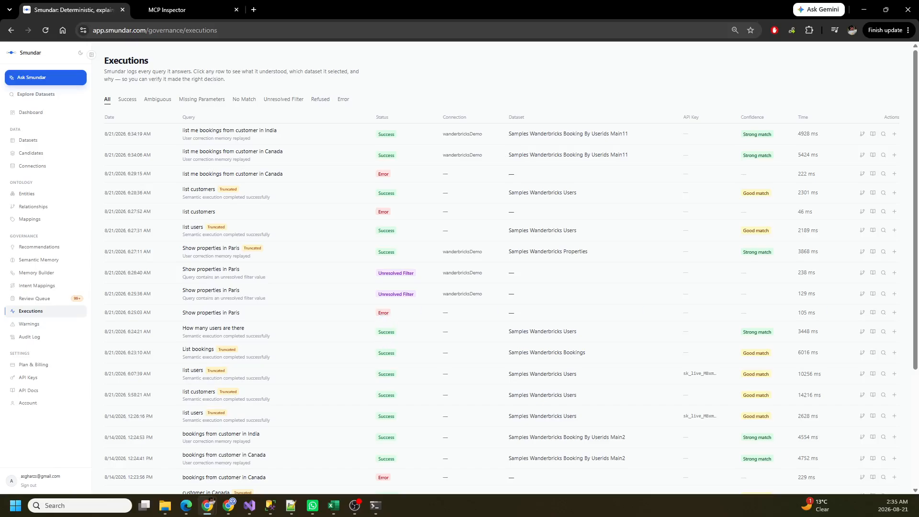
Switch to MCP Inspector, list the server's tools and open "Ask a governed business question".
{"action": "left_click", "coordinate": [182, 11]}
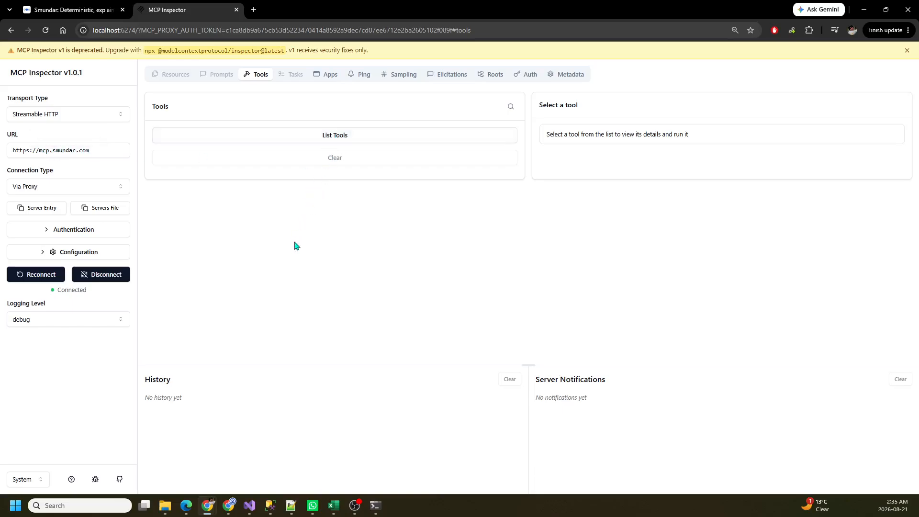
{"action": "left_click", "coordinate": [321, 136]}
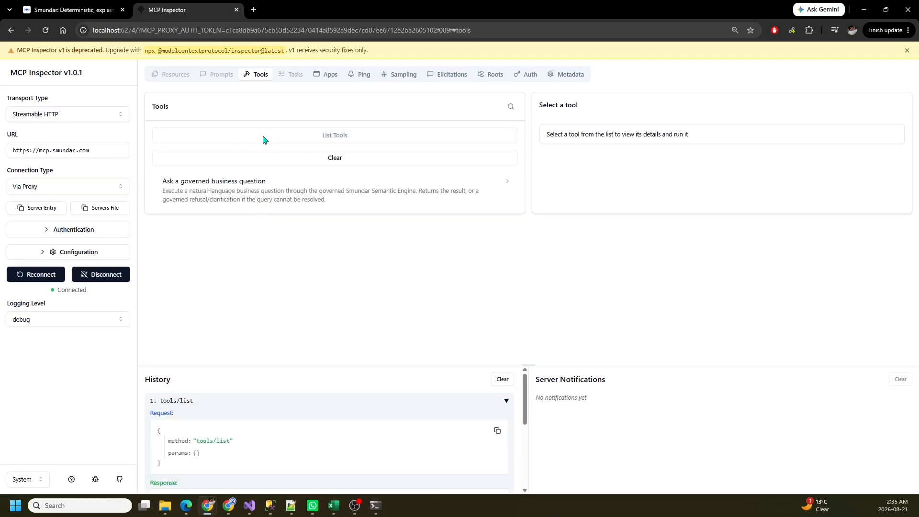
{"action": "left_click", "coordinate": [229, 194]}
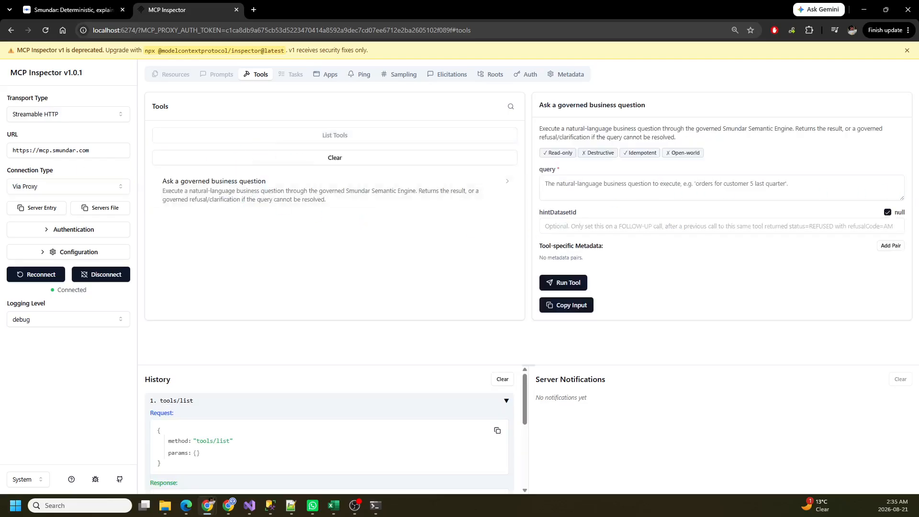
Run the governed business question tool with the query "list customers".
{"action": "left_click", "coordinate": [636, 185]}
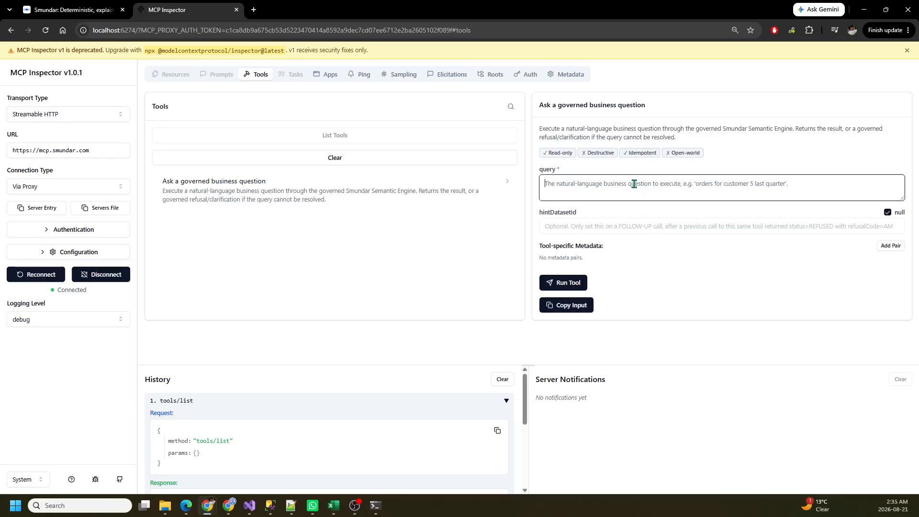
{"action": "type", "text": "list cu"}
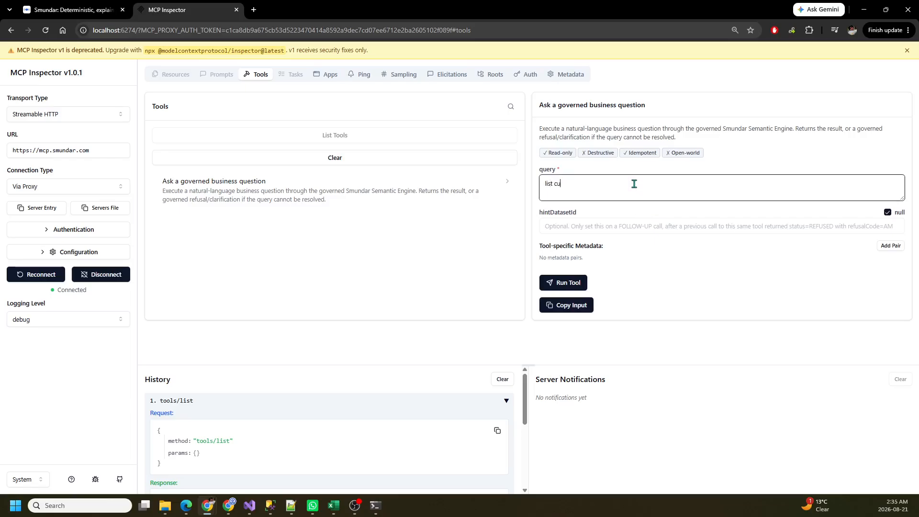
{"action": "type", "text": "stomers"}
{"action": "left_click", "coordinate": [572, 285]}
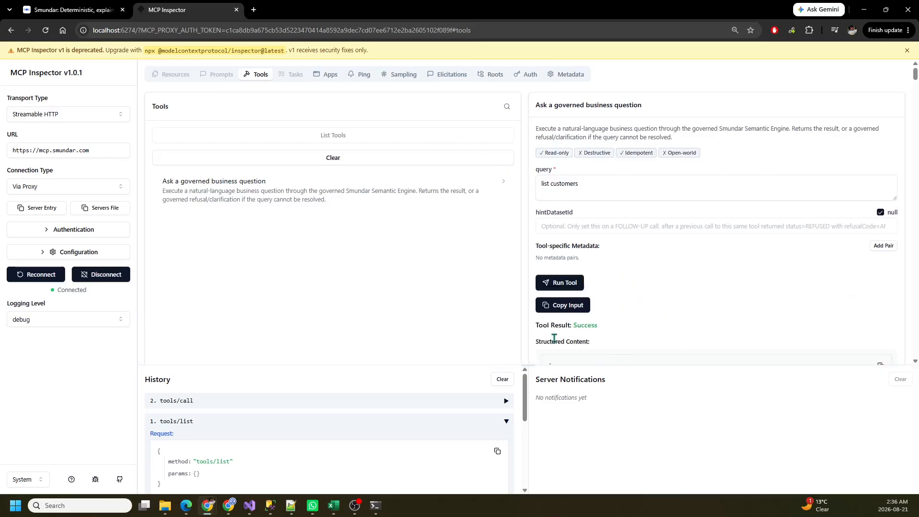
Expand the first two data rows in the tool result's structured content to inspect their customer fields.
{"action": "left_click_drag", "start_coordinate": [915, 77], "coordinate": [915, 111]}
{"action": "left_click", "coordinate": [635, 224]}
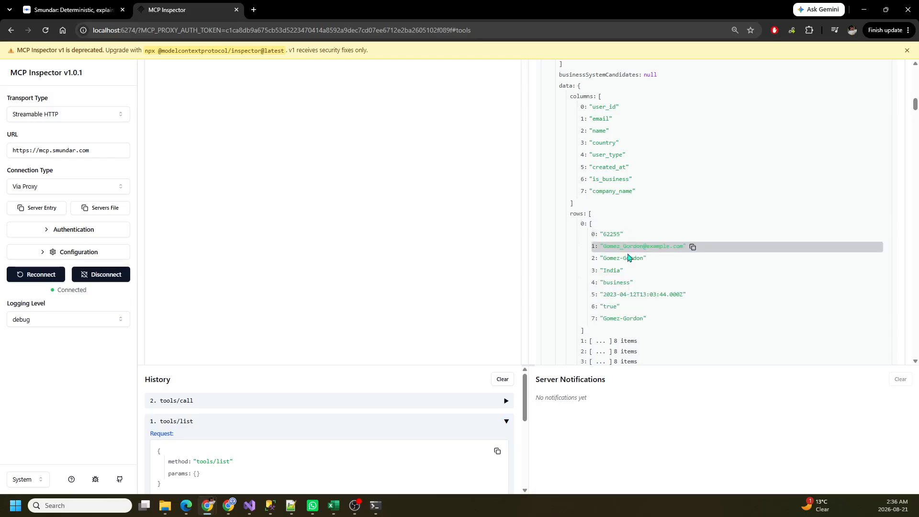
{"action": "left_click", "coordinate": [606, 344]}
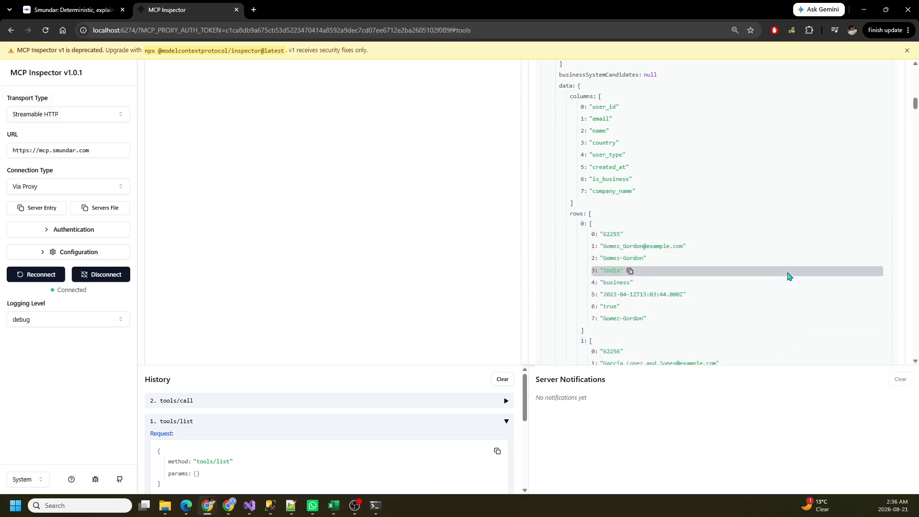